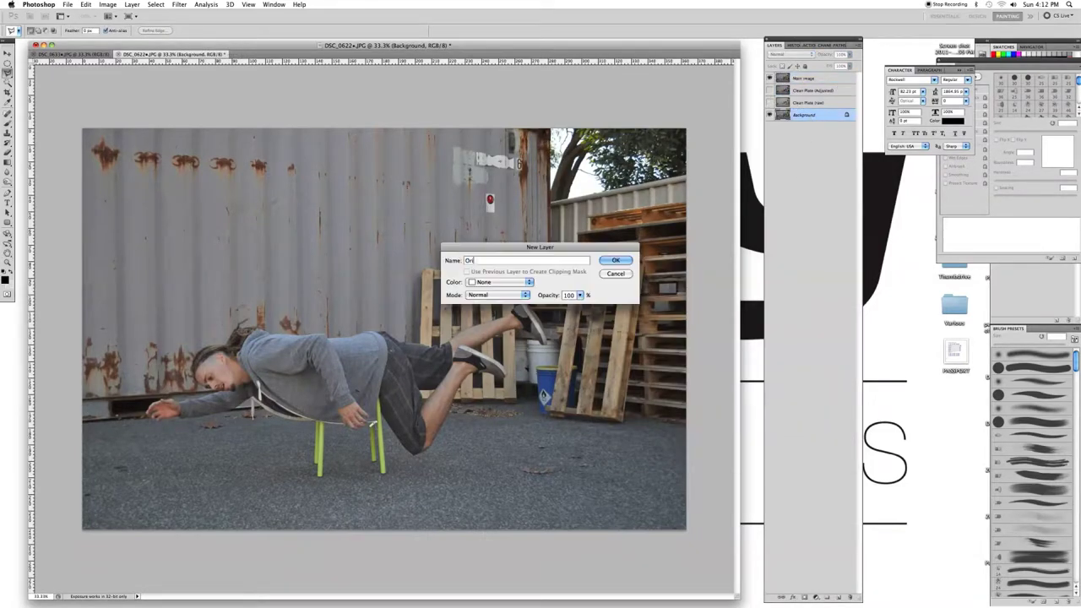
# - Save the photo as a PSD and zoom the Levitation Over Fire composite out to 66.7%
pyautogui.click(68, 5)
pyautogui.click(80, 135)
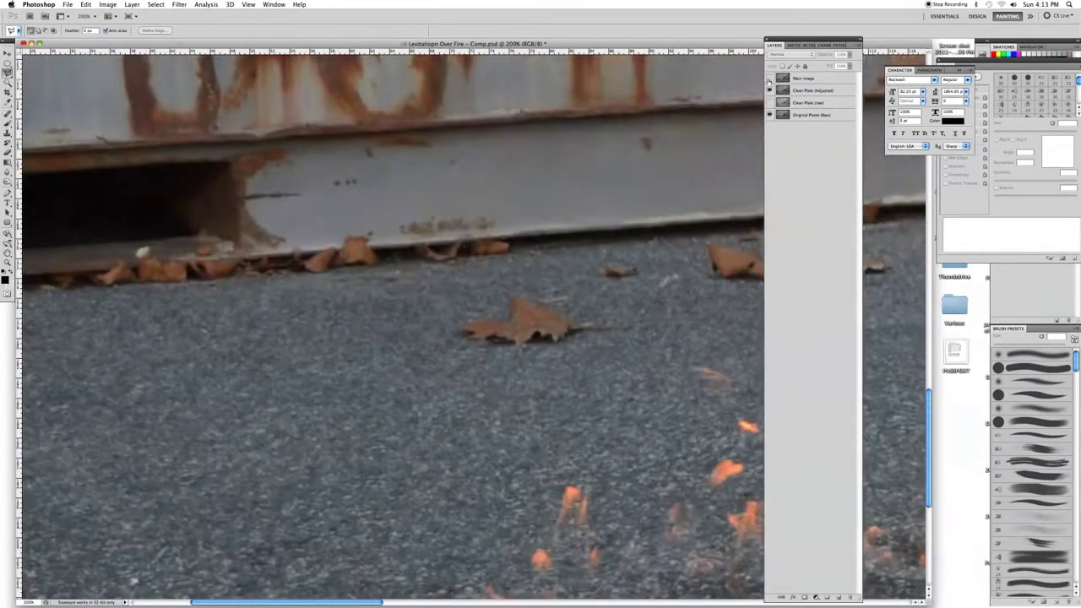
pyautogui.click(768, 78)
pyautogui.hotkey('ctrl', '-')
pyautogui.hotkey('ctrl', '-')
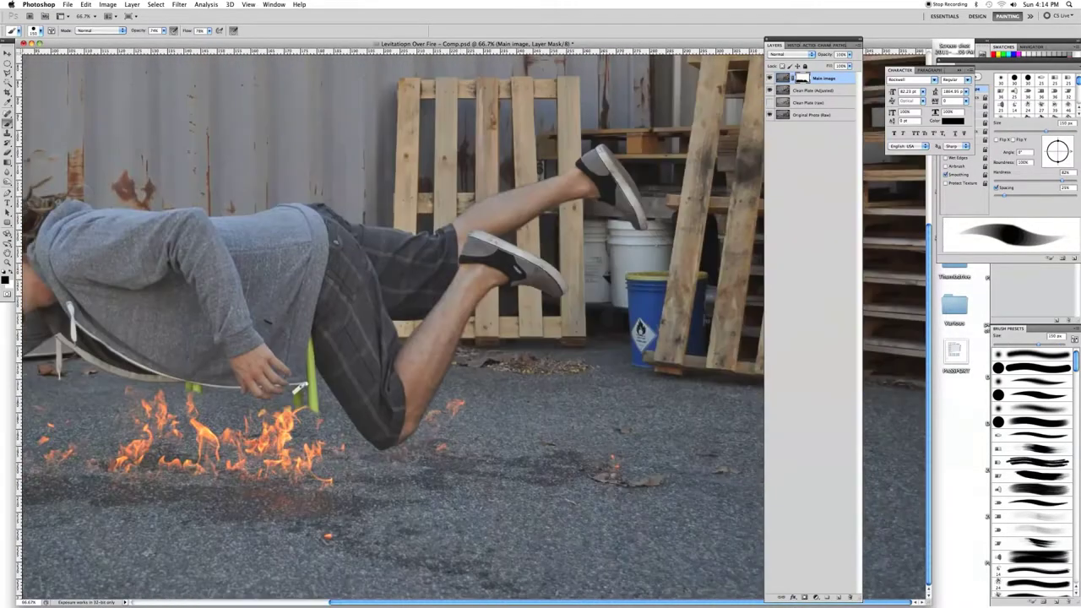
# - Zoom out to fit the whole composite with the new guide layers in view
pyautogui.hotkey('ctrl', '-')
pyautogui.hotkey('ctrl', '-')
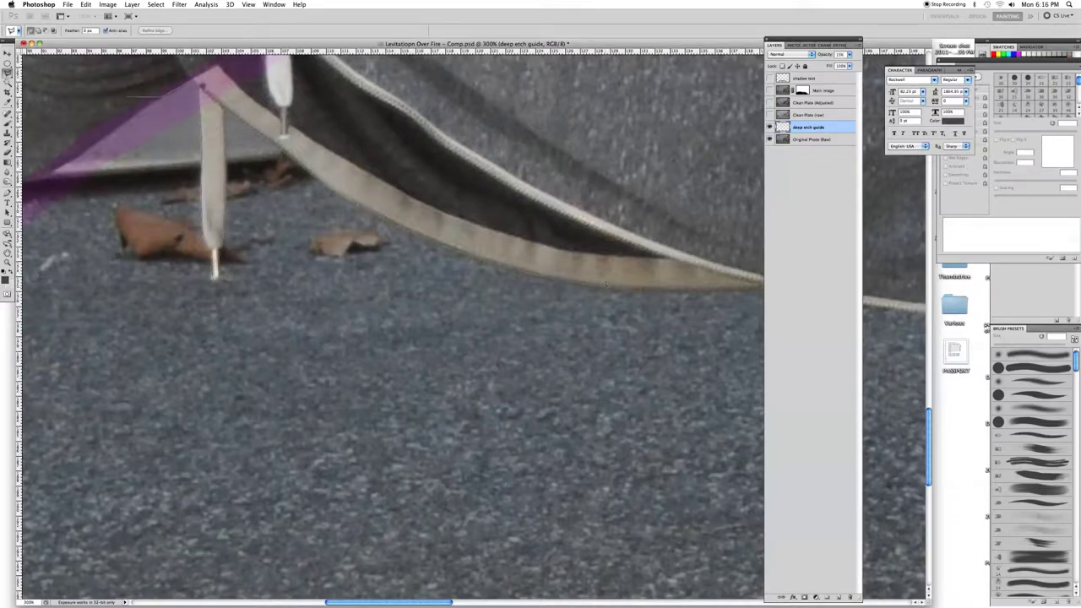
# - Trace a Polygonal Lasso outline around the man, panning along, then zoom out to 50%
pyautogui.moveTo(606, 285); pyautogui.dragTo(364, 217)
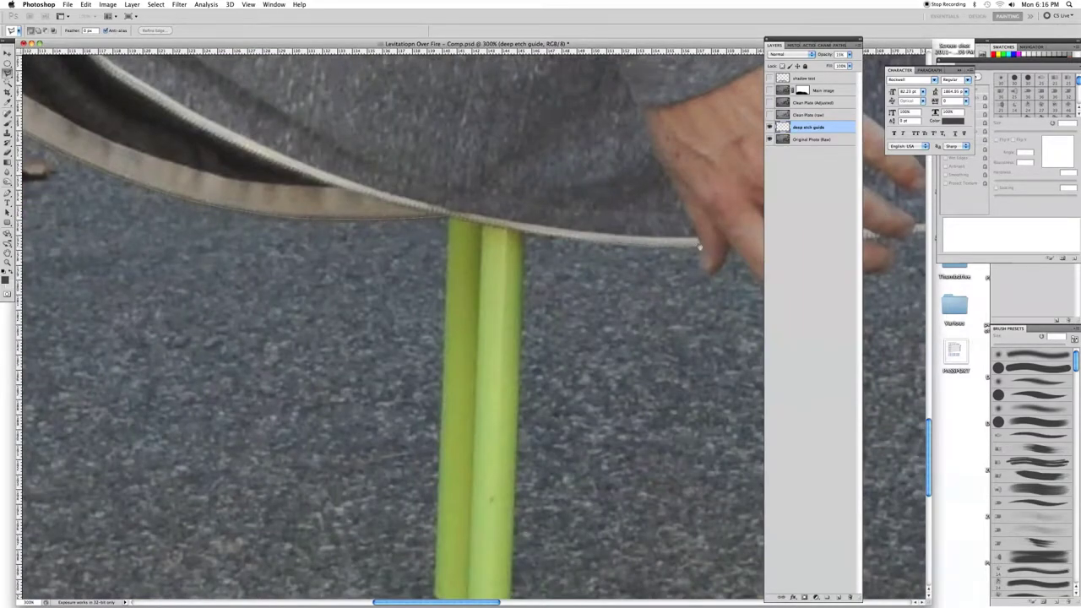
pyautogui.moveTo(699, 247); pyautogui.dragTo(387, 247)
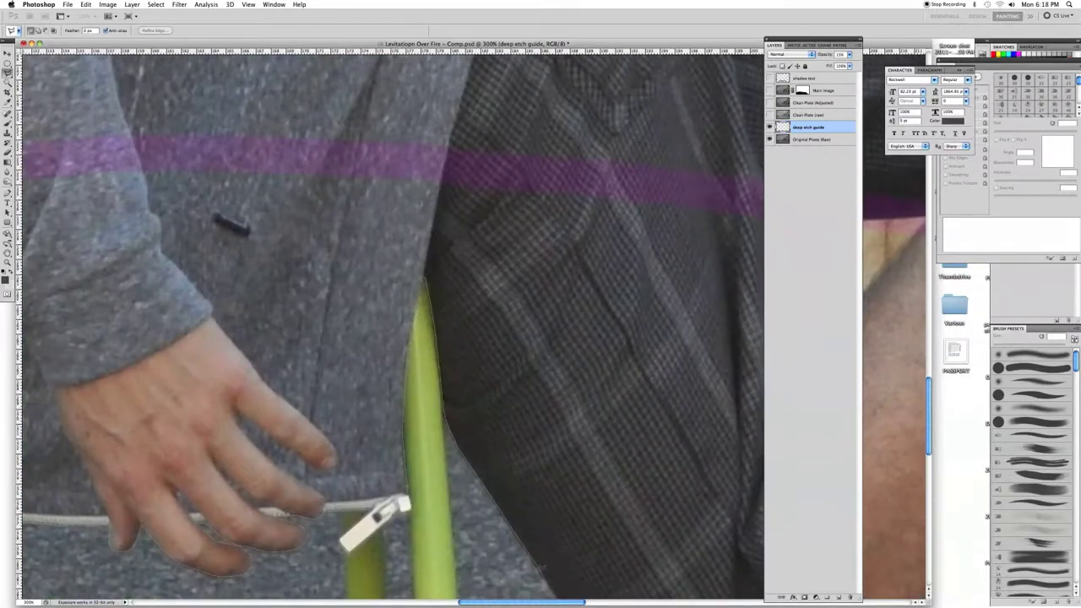
pyautogui.scroll(-5, 388, 325)
pyautogui.hscroll(3, 389, 325)
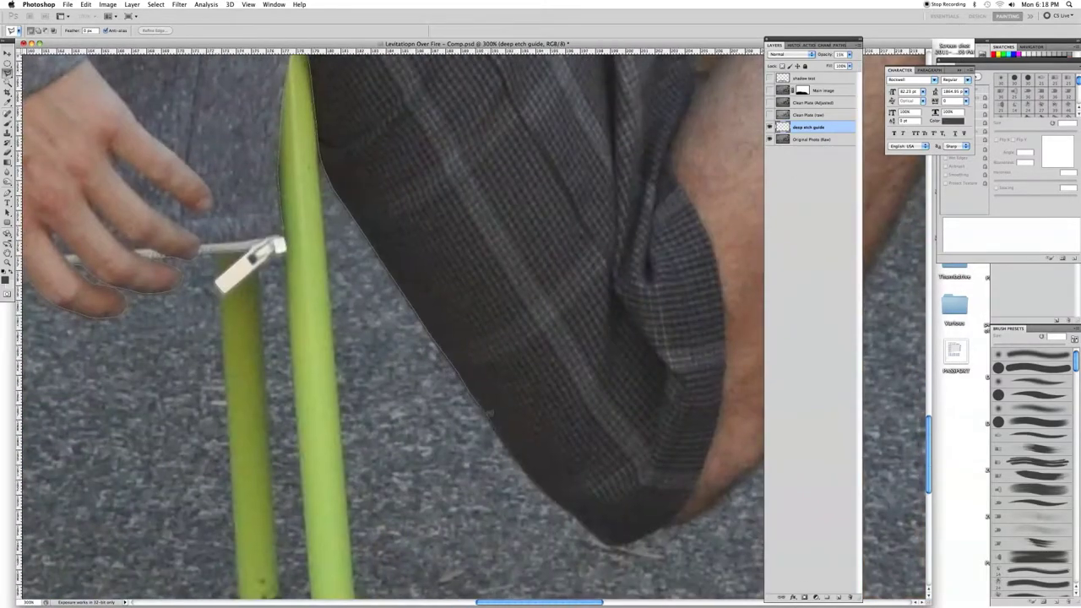
pyautogui.scroll(-4, 391, 327)
pyautogui.hscroll(5, 391, 327)
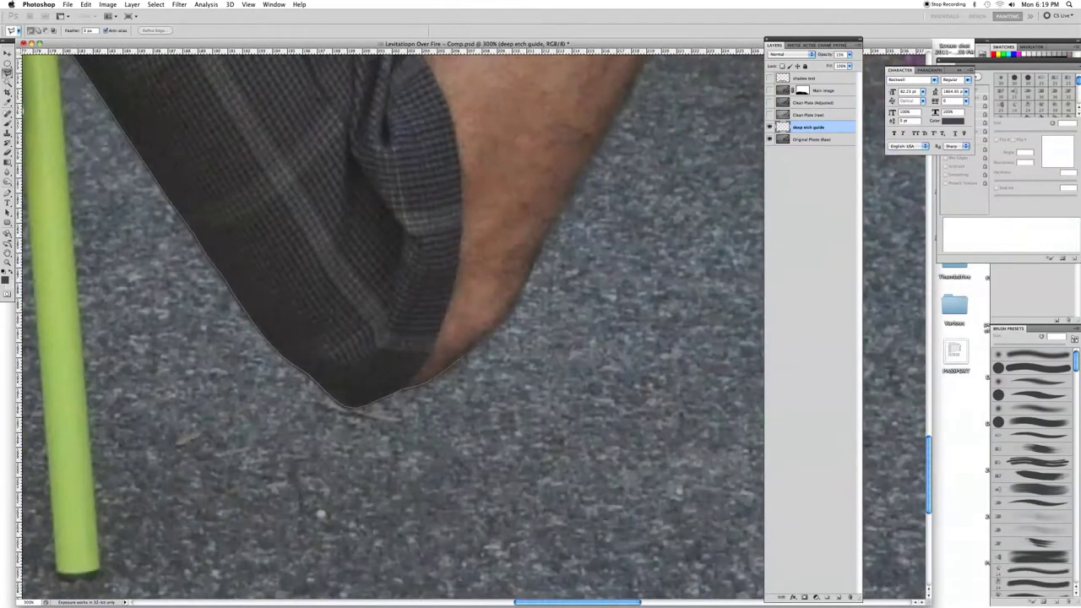
pyautogui.hotkey('ctrl', '-')
pyautogui.hotkey('ctrl', '-')
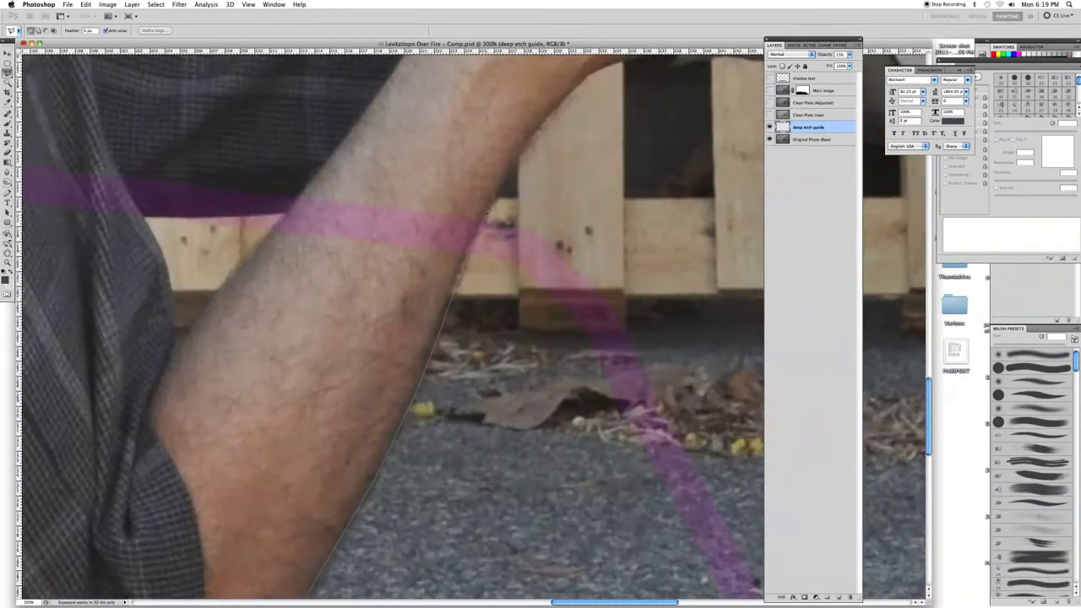
pyautogui.hotkey('ctrl', '-')
pyautogui.hotkey('ctrl', '-')
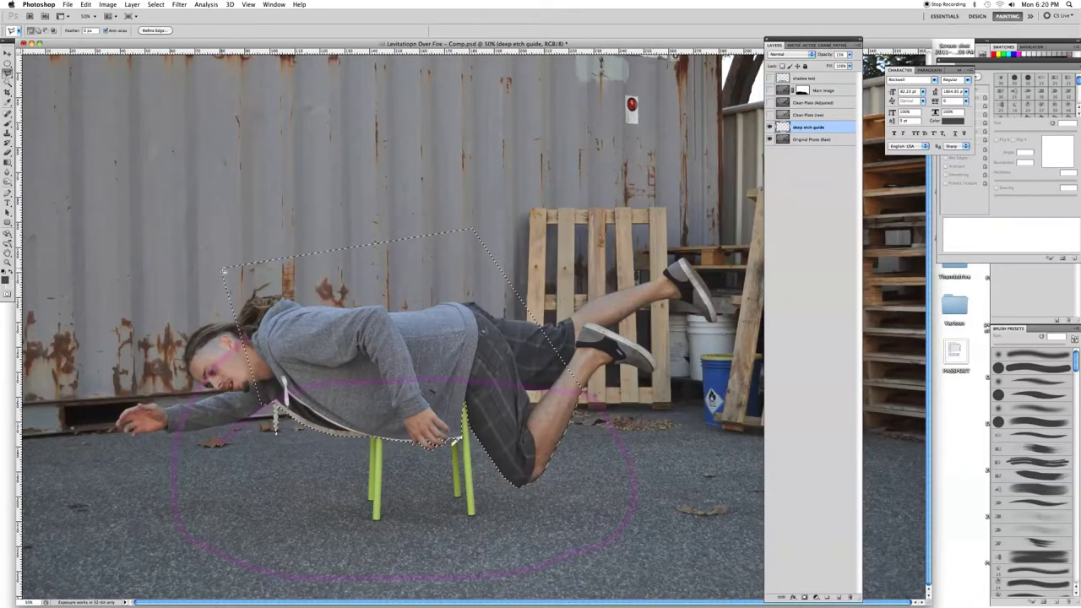
# - Refine the man's selection edge in Refine Edge, toggling Smart Radius on and back off
pyautogui.hotkey('ctrl', '+')
pyautogui.click(155, 4)
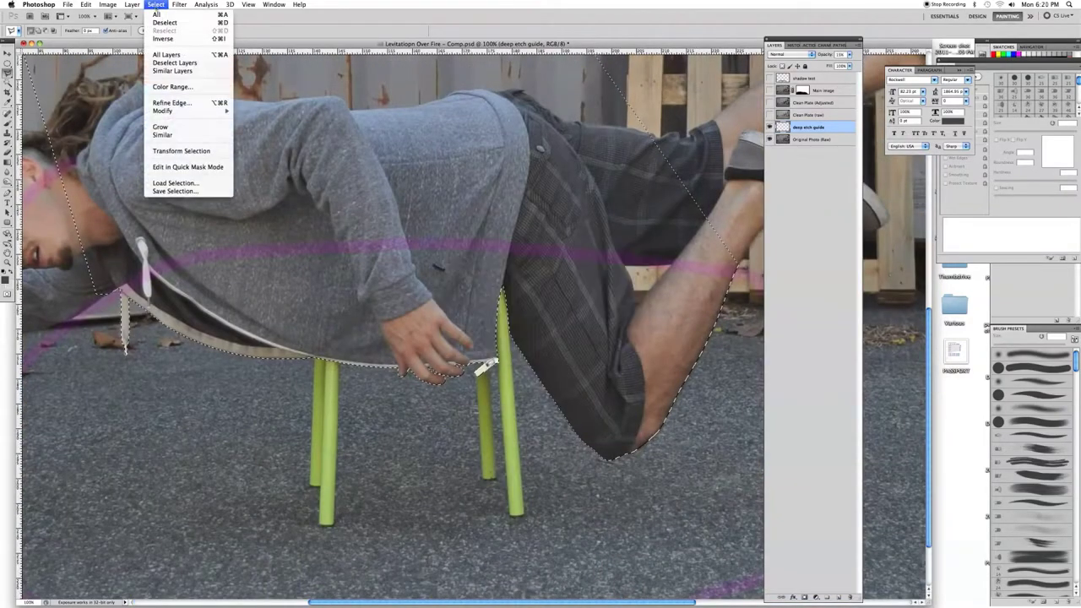
pyautogui.click(173, 109)
pyautogui.click(640, 241)
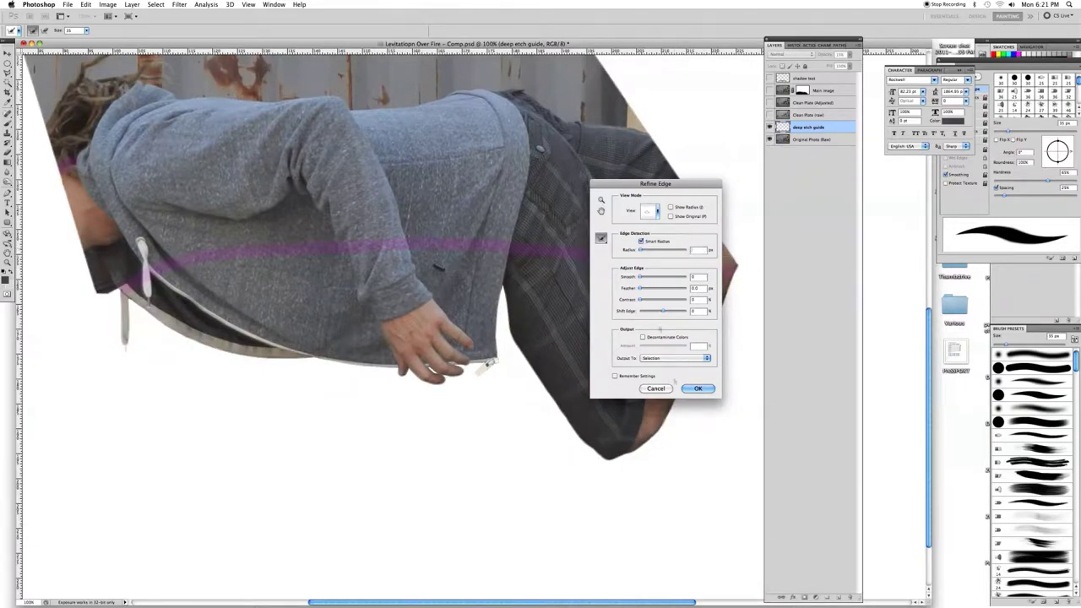
pyautogui.click(641, 242)
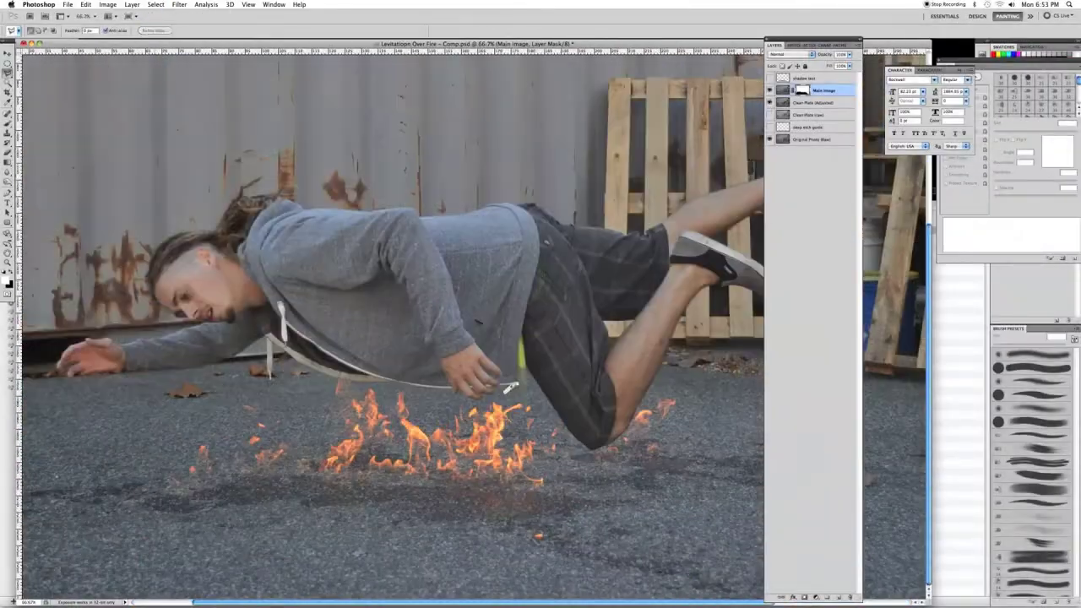
# - Reselect the man and paint the mask to reveal fire along his calf
pyautogui.click(156, 4)
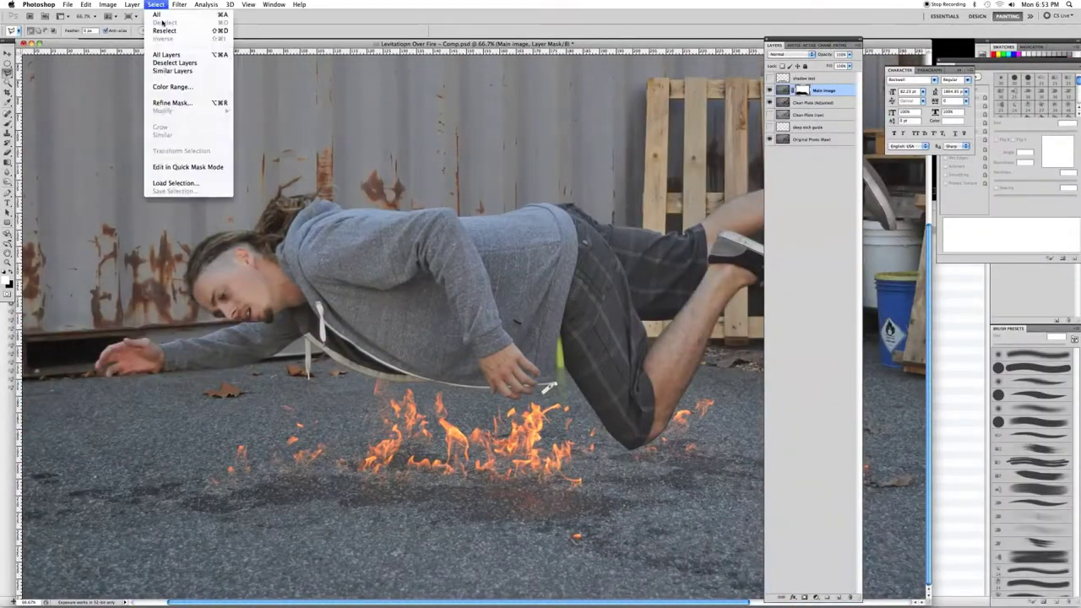
pyautogui.click(171, 41)
pyautogui.press('b')
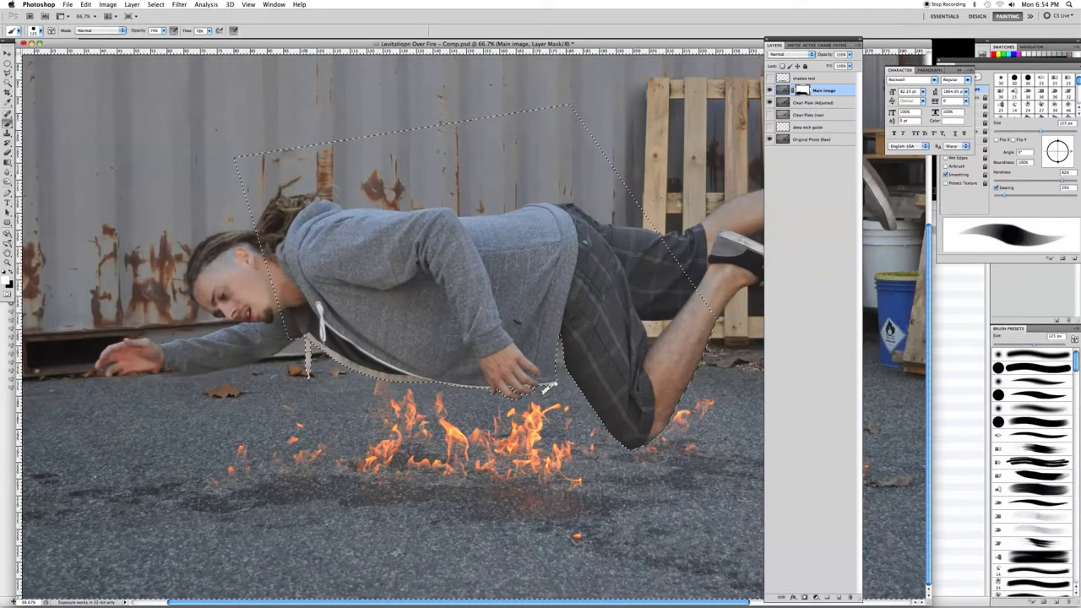
pyautogui.hscroll(2, 304, 371)
pyautogui.moveTo(657, 405); pyautogui.dragTo(603, 448)
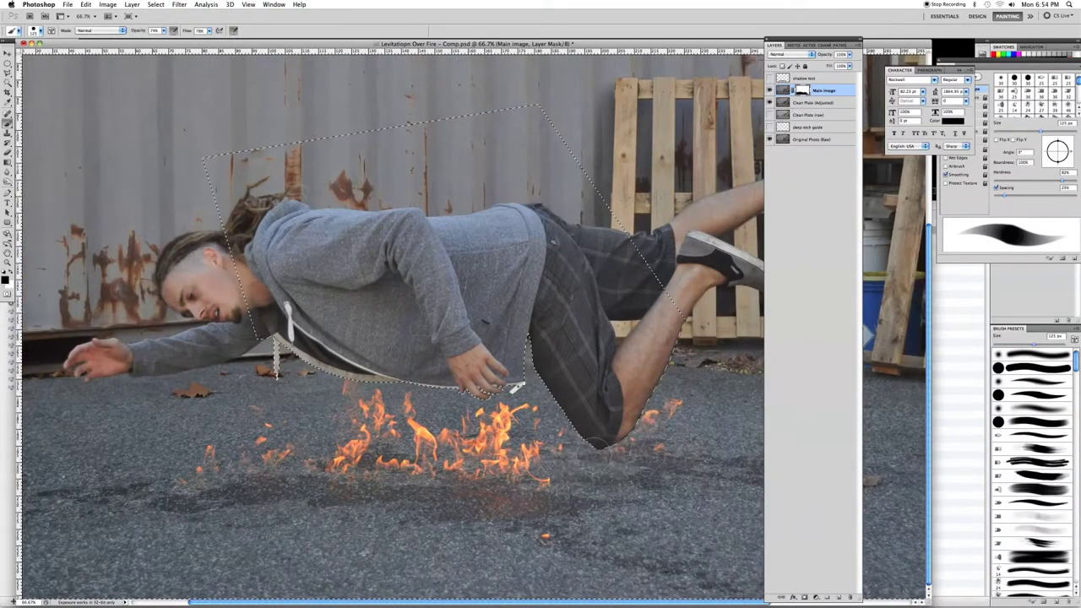
pyautogui.press('x')
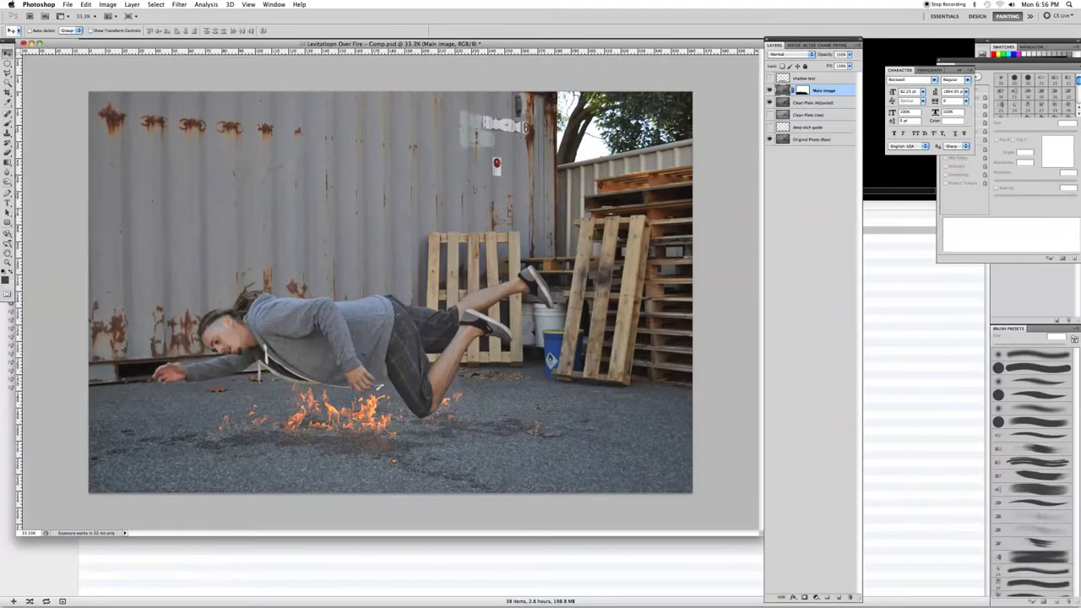
# - Group the man and clean plate layers, then pick a flame photo from the search results
pyautogui.hotkey('ctrl', 'g')
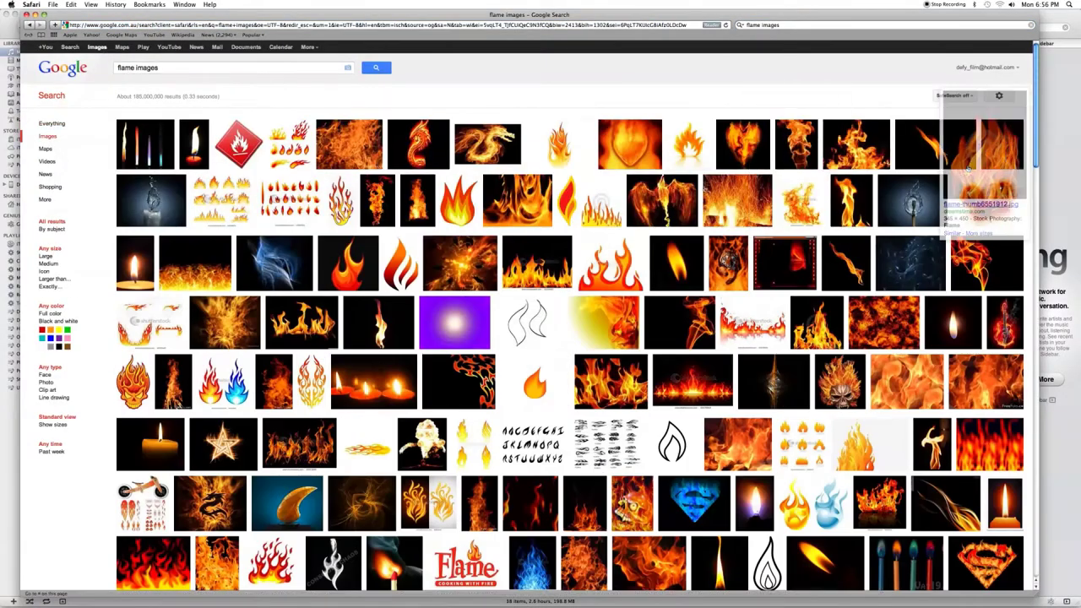
pyautogui.scroll(-3, 301, 168)
pyautogui.click(302, 169)
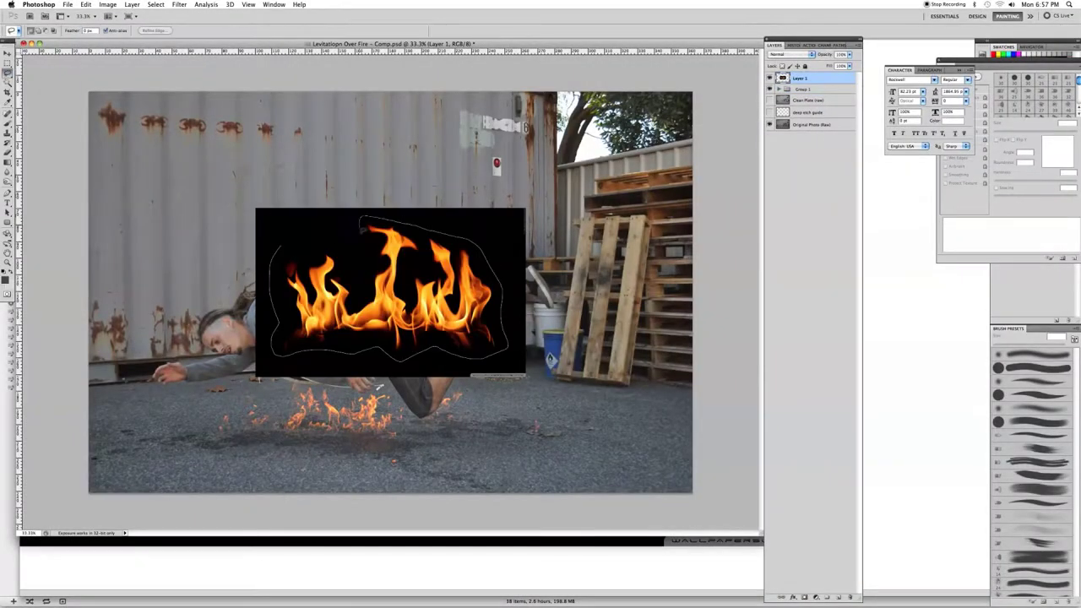
# - Feather the flames' edges, fit them beneath the man, and tint them hue −2, saturation +18
pyautogui.click(154, 30)
pyautogui.click(698, 388)
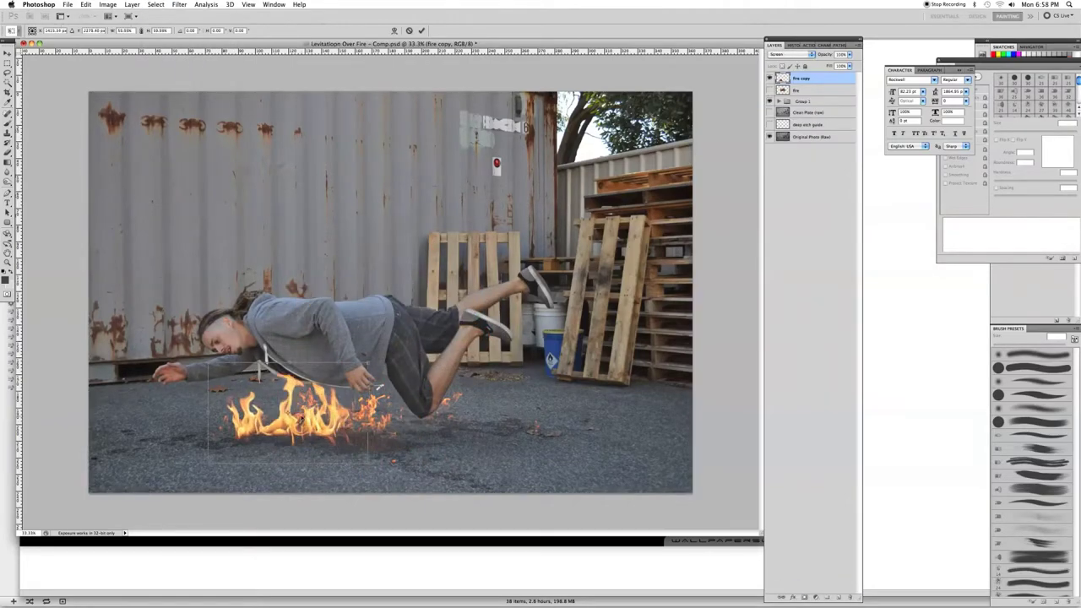
pyautogui.press('Return')
pyautogui.press('super+plus')
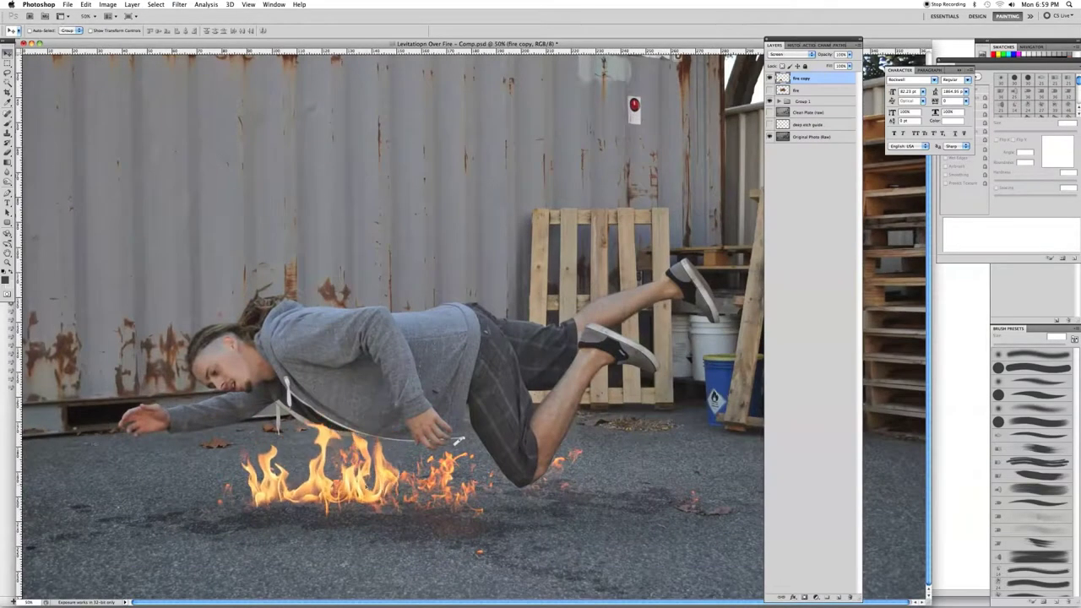
pyautogui.press('super+u')
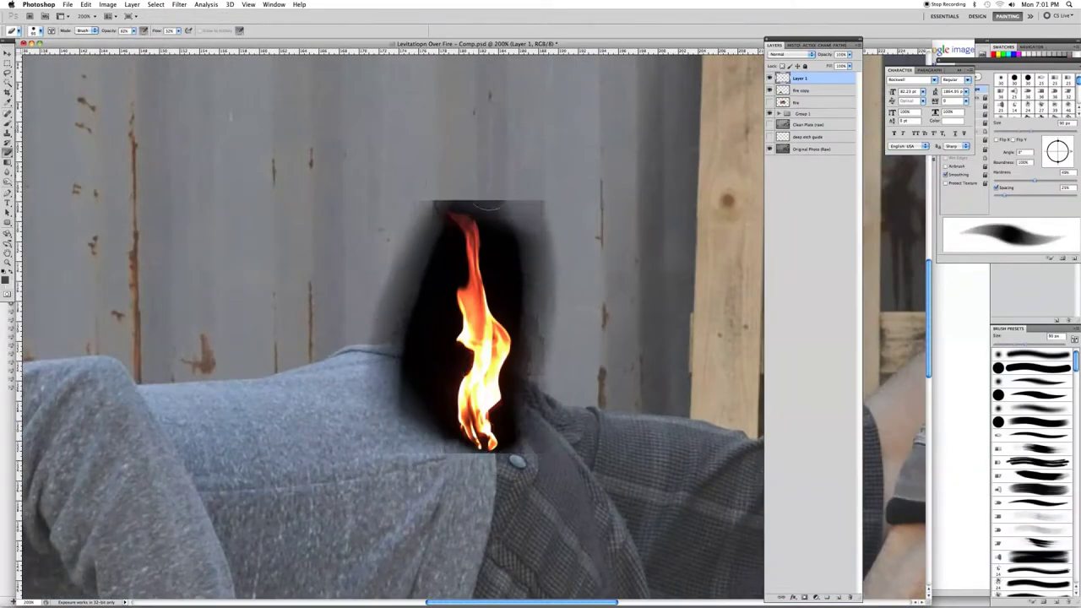
# - Soften the knee flame's hard edges, duplicate it as a flame copy, and bring it into Liquify
pyautogui.moveTo(540, 211); pyautogui.dragTo(420, 225)
pyautogui.press(']')
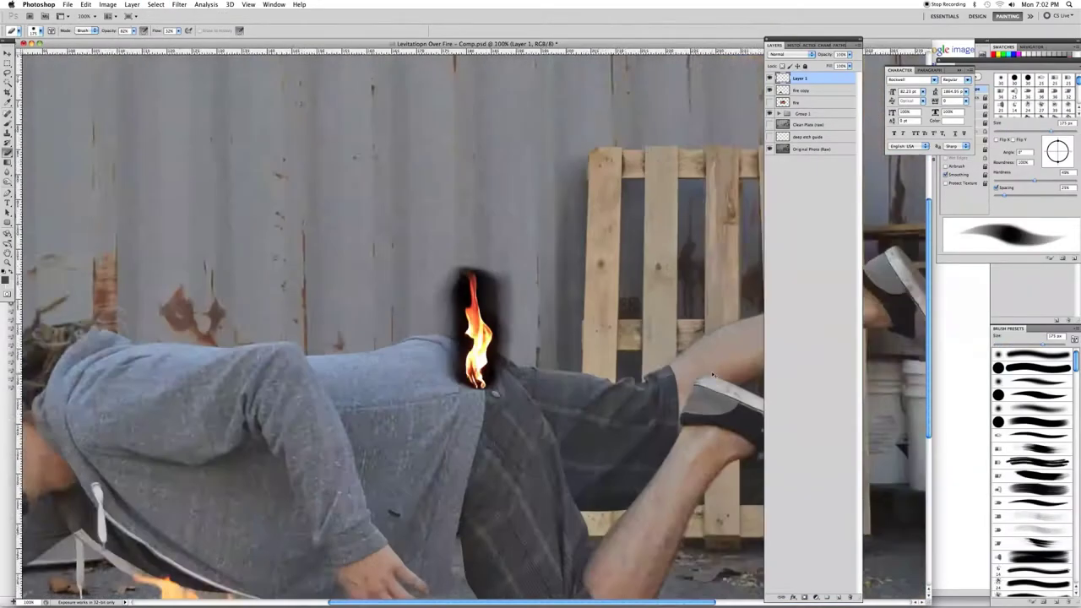
pyautogui.press('super+plus')
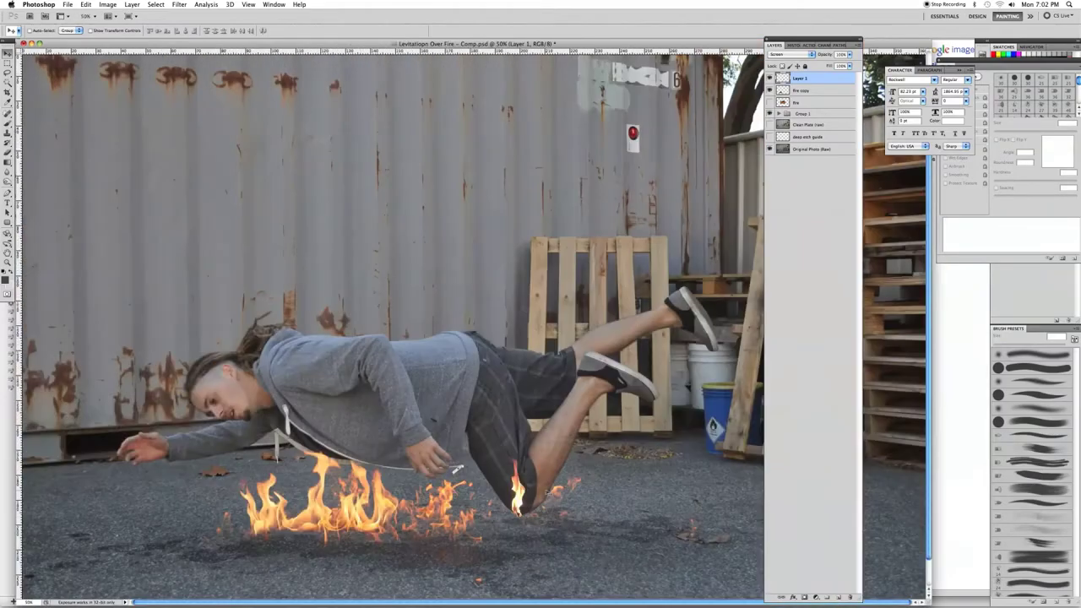
pyautogui.write('flame')
pyautogui.press('super+j')
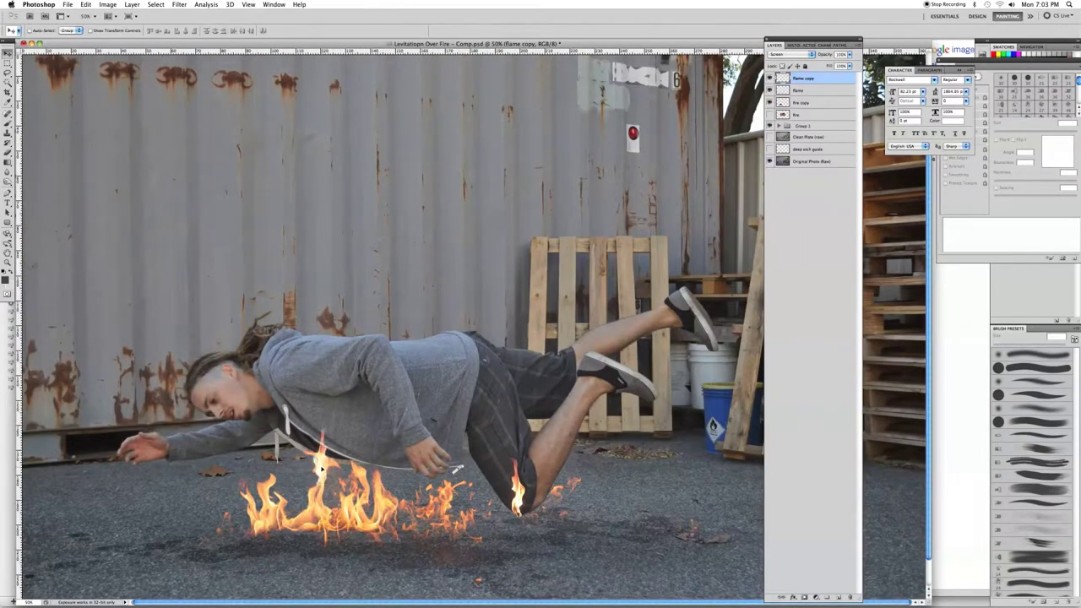
pyautogui.click(180, 5)
pyautogui.click(189, 63)
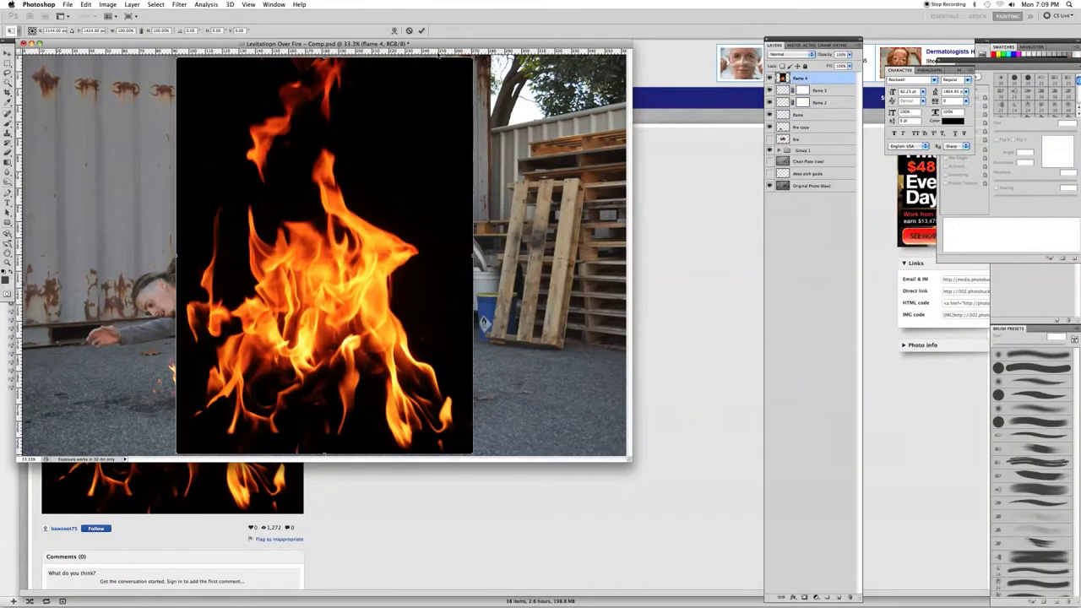
# - Mask away flame 4's black background with a soft brush enlarged up to 300 px
pyautogui.moveTo(394, 110); pyautogui.dragTo(439, 304)
pyautogui.rightClick(143, 216)
pyautogui.press('Return')
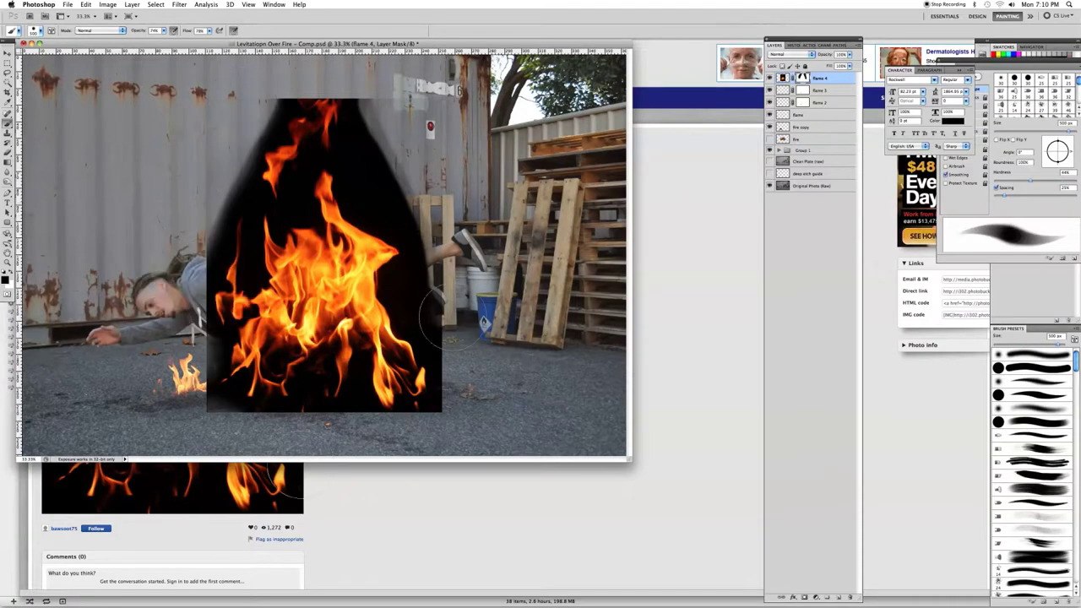
pyautogui.moveTo(405, 110); pyautogui.dragTo(456, 346)
pyautogui.moveTo(372, 110)
pyautogui.mouseDown()
pyautogui.moveTo(270, 110)
pyautogui.moveTo(208, 321)
pyautogui.mouseUp()
pyautogui.press(']')
pyautogui.press(']')
pyautogui.press(']')
pyautogui.moveTo(274, 414); pyautogui.dragTo(363, 404)
pyautogui.press(']')
pyautogui.press(']')
pyautogui.press(']')
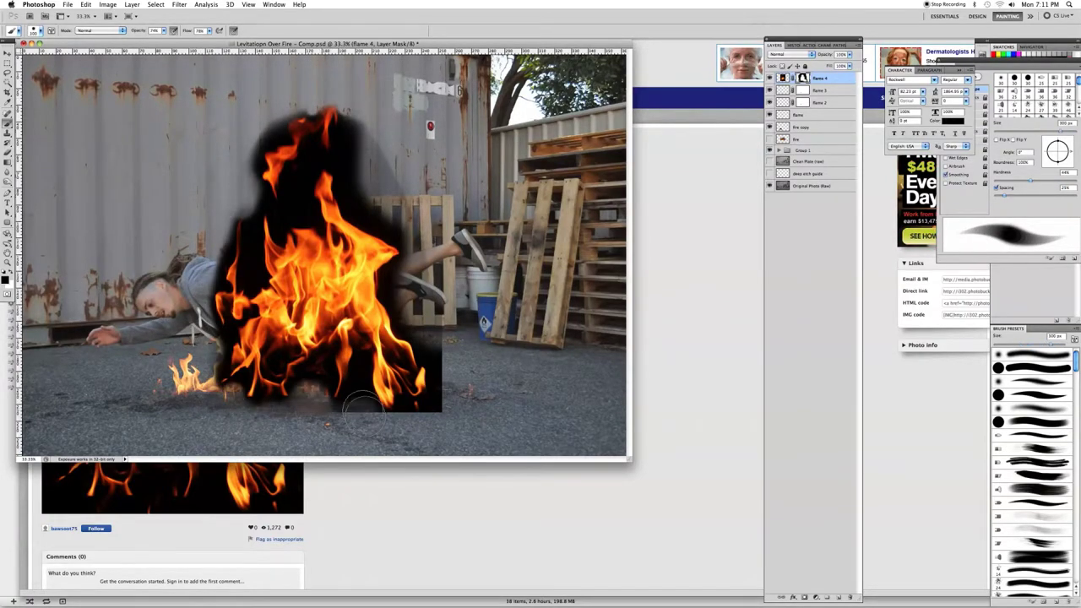
pyautogui.moveTo(473, 411)
pyautogui.mouseDown()
pyautogui.moveTo(426, 245)
pyautogui.moveTo(371, 118)
pyautogui.mouseUp()
# - Set flame 4 to Screen, duplicate it, and shrink the copy around the man's legs
pyautogui.click(791, 55)
pyautogui.click(781, 118)
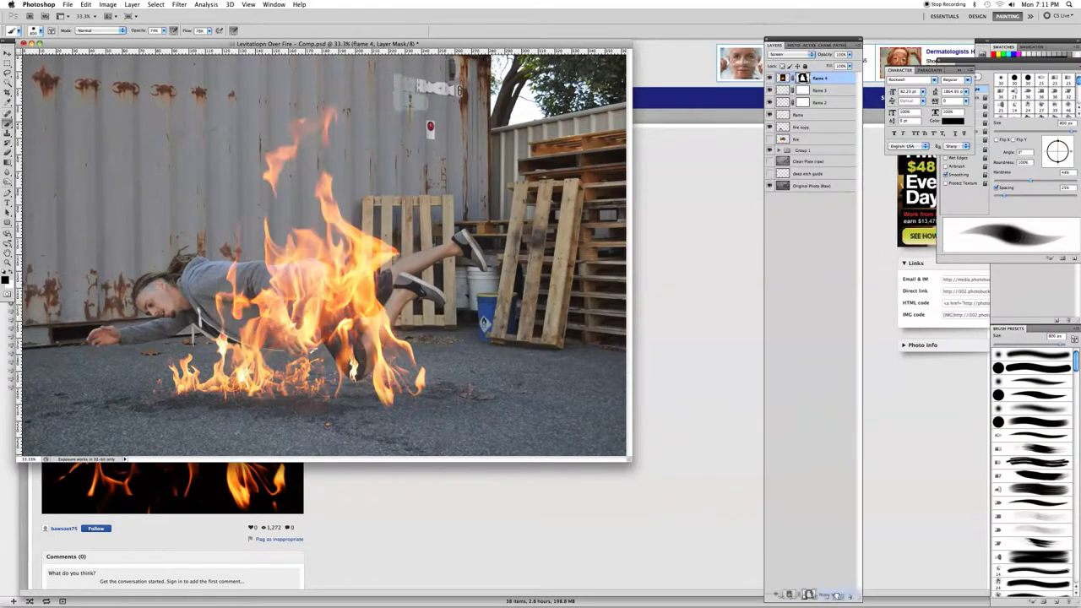
pyautogui.hotkey('ctrl', 'j')
pyautogui.hotkey('ctrl', 't')
pyautogui.moveTo(378, 239); pyautogui.dragTo(361, 292)
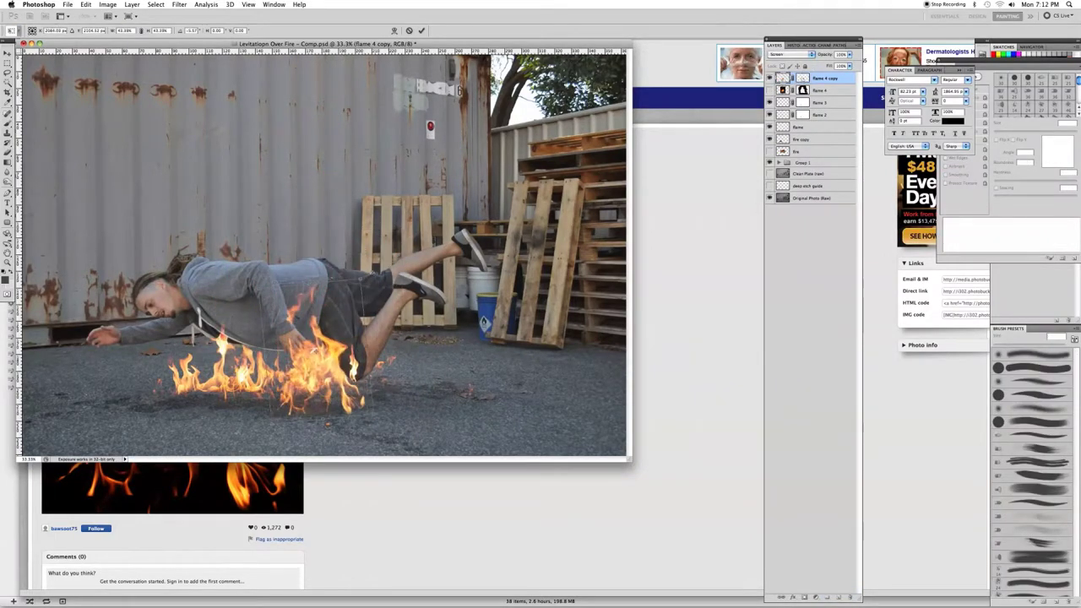
pyautogui.press('Return')
pyautogui.press('b')
pyautogui.hotkey('ctrl', '+')
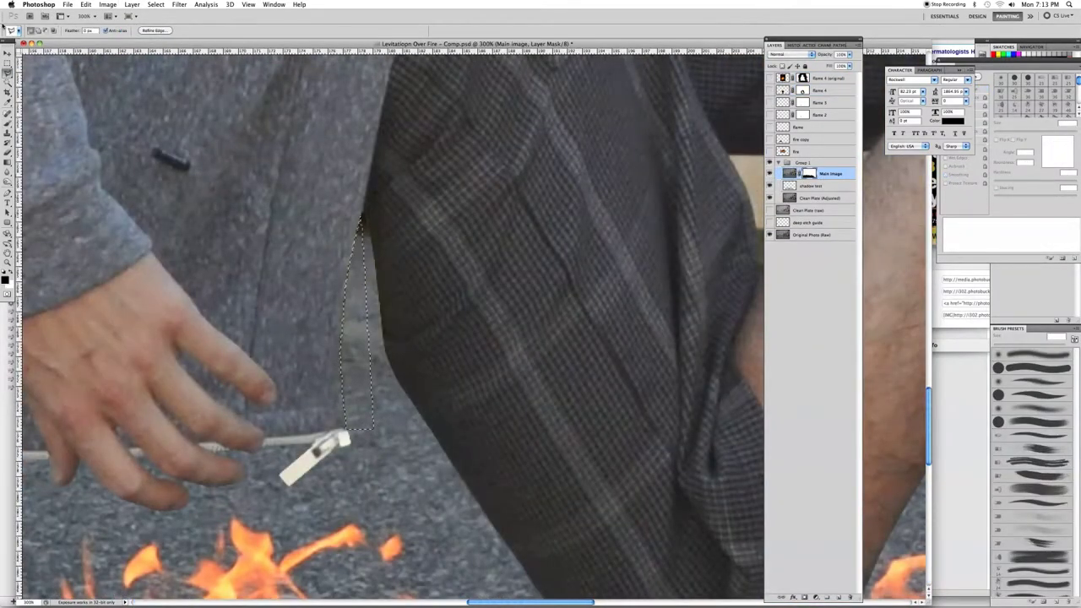
# - Patch the gap beside the shorts with cloned, dodged fabric and merge it into Main image
pyautogui.click(85, 4)
pyautogui.click(406, 314)
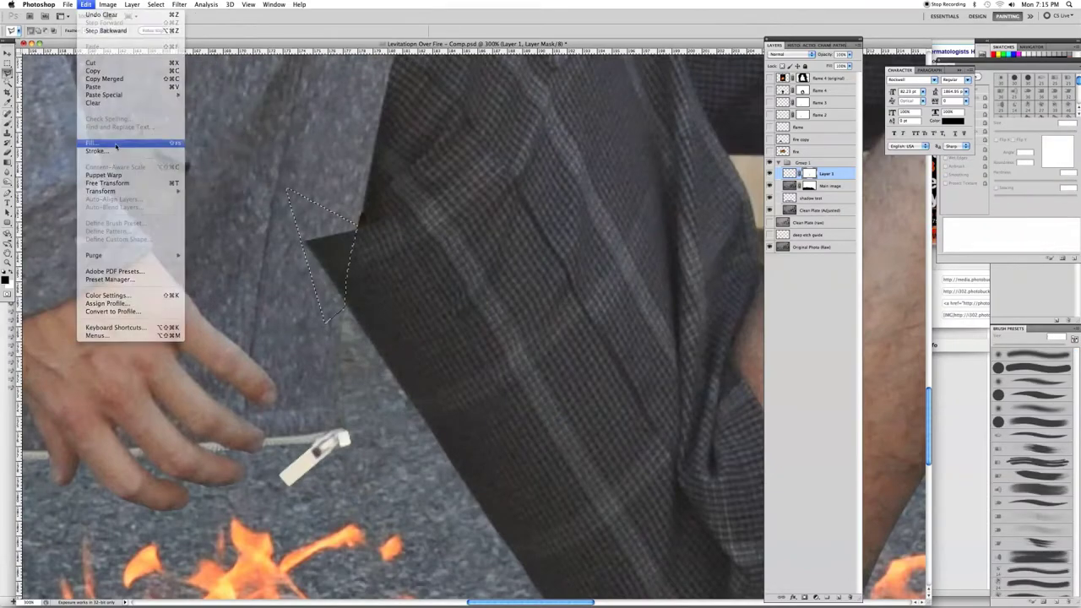
pyautogui.press('s')
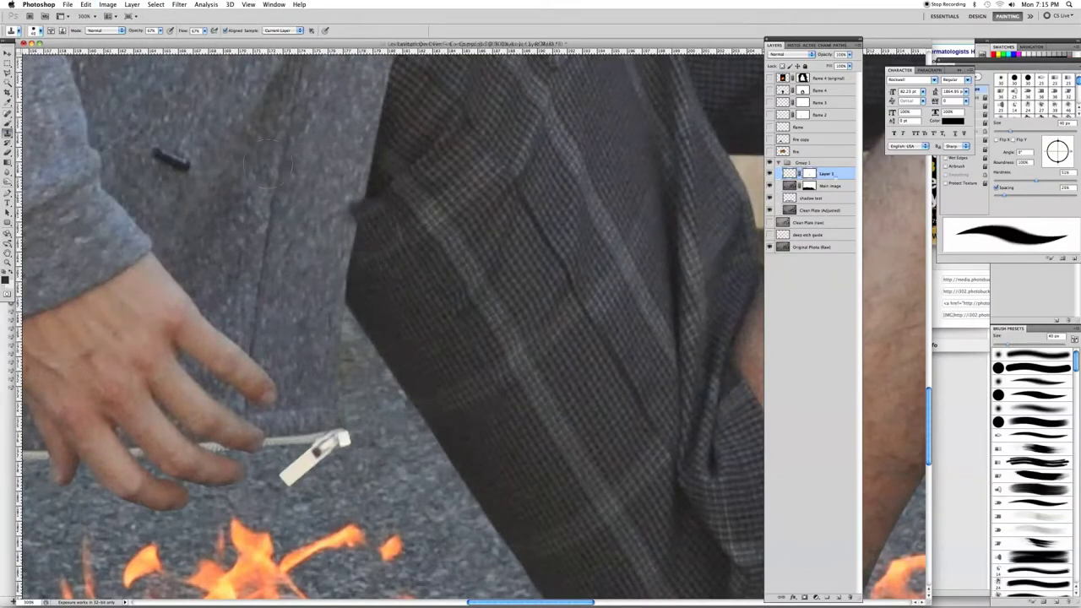
pyautogui.press('b')
pyautogui.press('o')
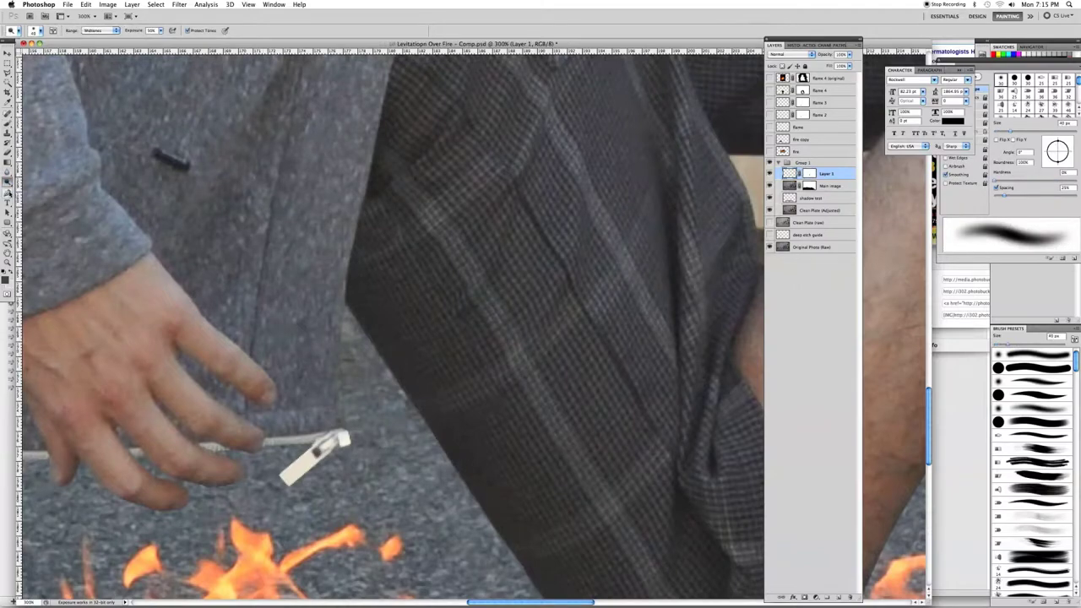
pyautogui.hotkey('ctrl', '0')
pyautogui.hotkey('ctrl', 'e')
# - Show the flame layers and select the fire layers with the Move tool for grouping
pyautogui.moveTo(769, 126); pyautogui.dragTo(770, 140)
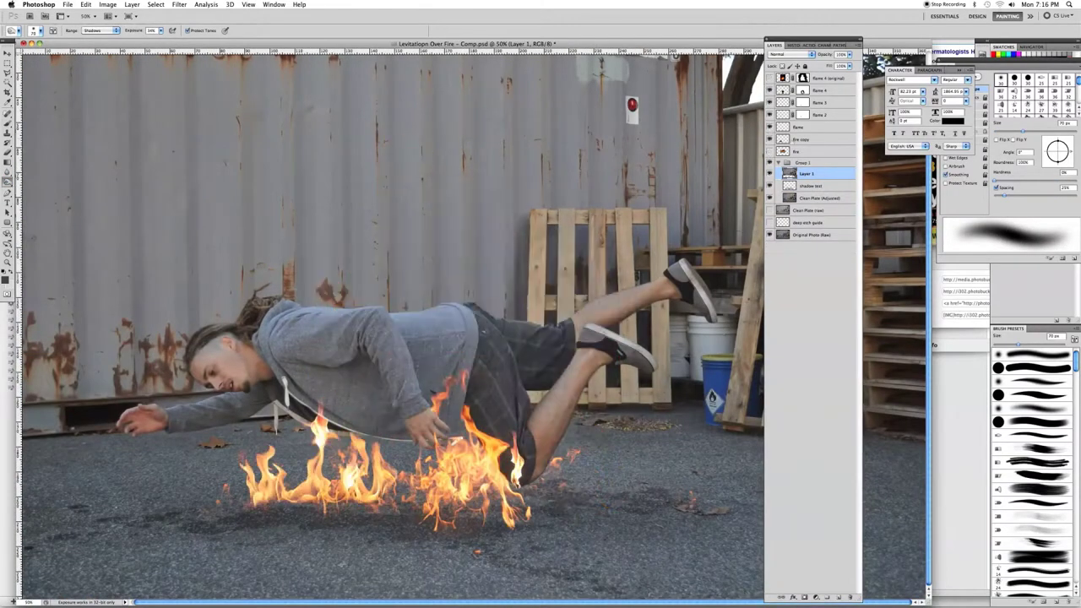
pyautogui.hotkey('alt', 'shift', '[')
pyautogui.press('v')
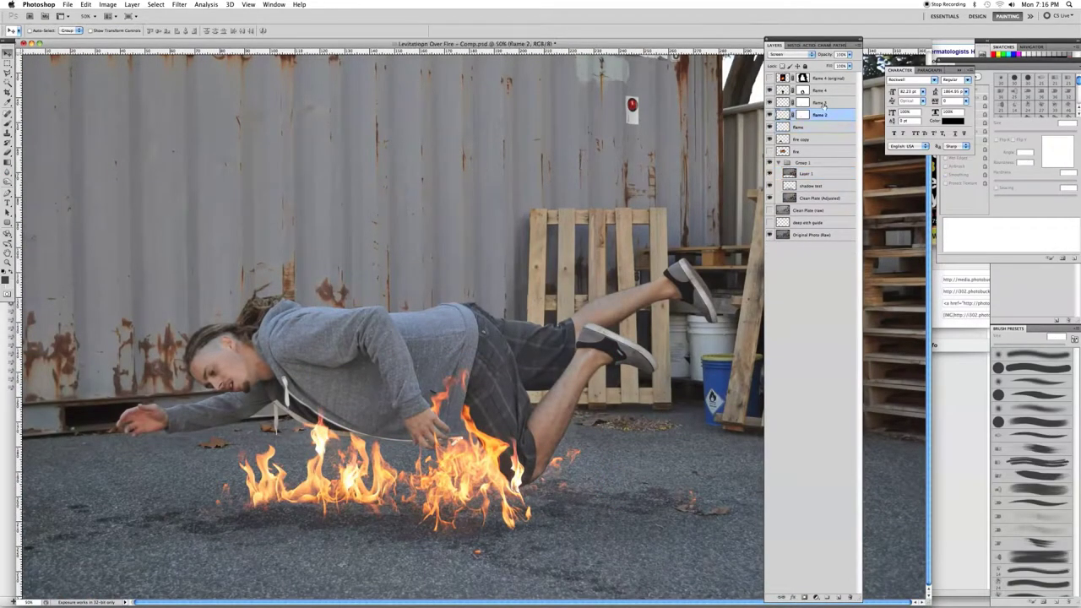
pyautogui.hotkey('alt', '[')
pyautogui.hotkey('alt', '[')
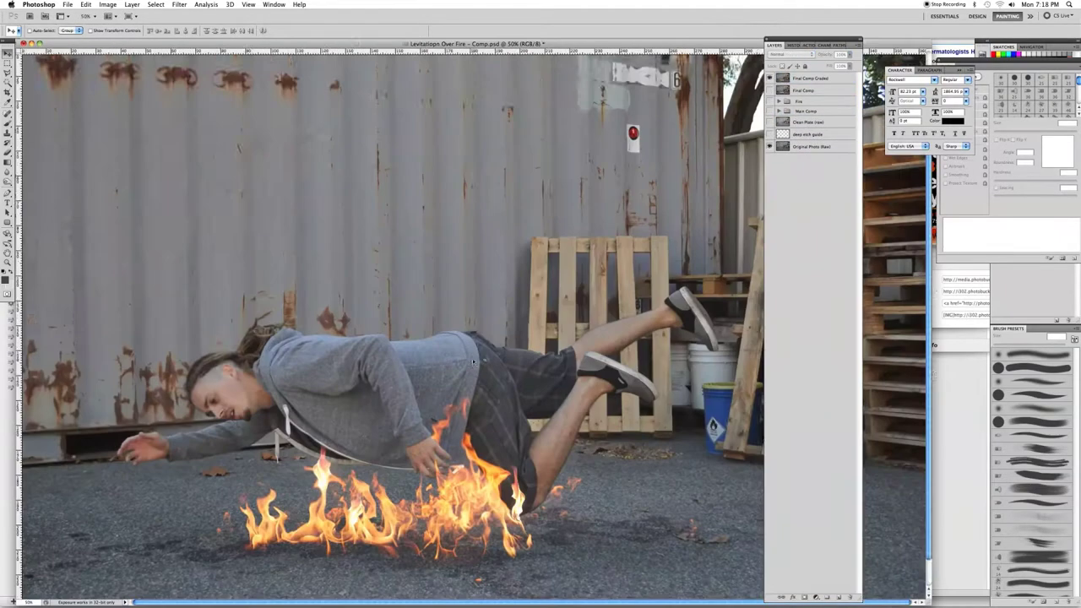
# - Run a first Liquify pass with the man's torso and flames freeze-masked
pyautogui.click(179, 4)
pyautogui.click(194, 67)
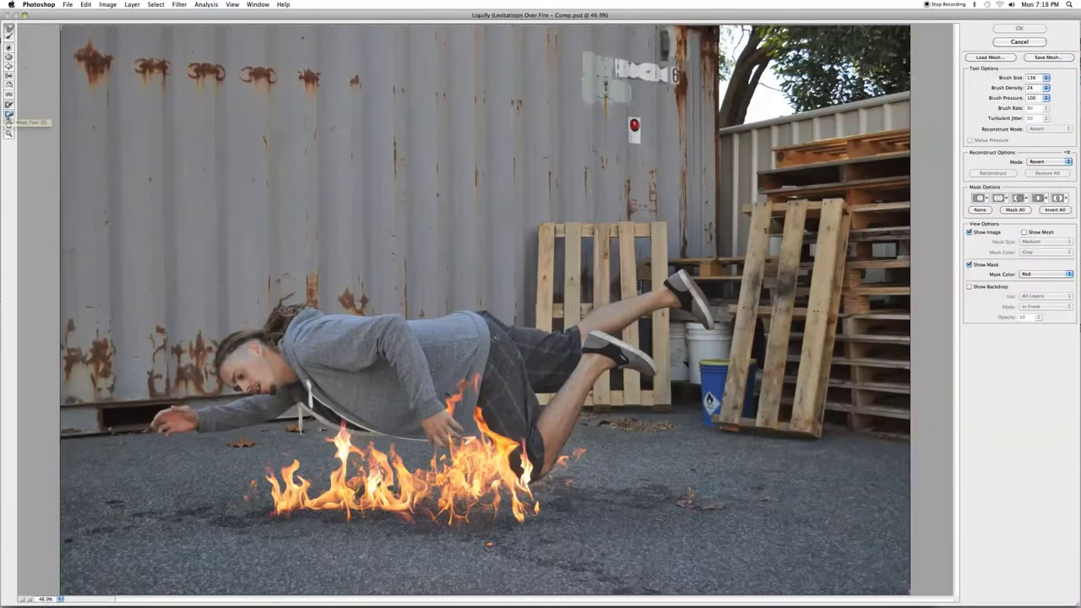
pyautogui.click(9, 104)
pyautogui.moveTo(323, 304); pyautogui.dragTo(323, 482)
pyautogui.moveTo(365, 325)
pyautogui.mouseDown()
pyautogui.moveTo(342, 486)
pyautogui.moveTo(439, 422)
pyautogui.moveTo(355, 481)
pyautogui.moveTo(519, 456)
pyautogui.moveTo(447, 506)
pyautogui.mouseUp()
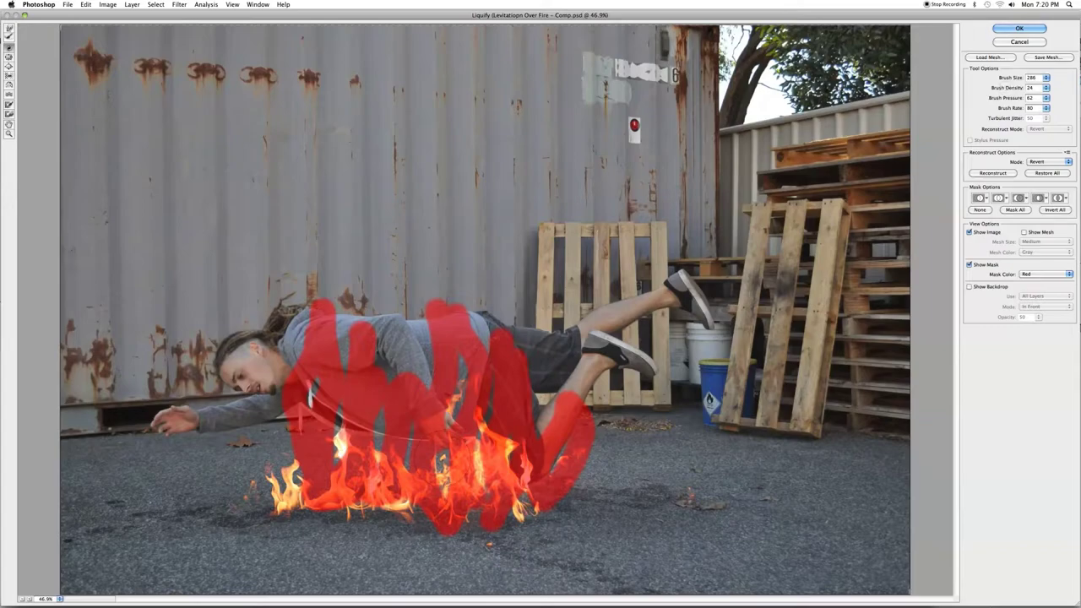
pyautogui.click(1018, 28)
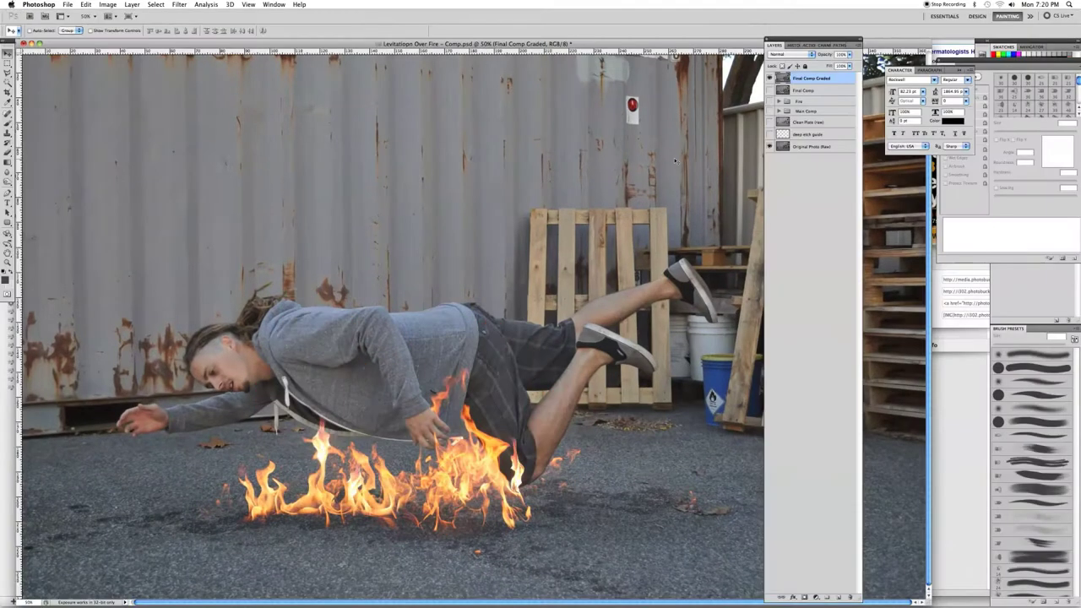
# - Run a second Liquify pass, freezing the torso, flames and legs before applying
pyautogui.click(179, 4)
pyautogui.click(195, 50)
pyautogui.moveTo(258, 468)
pyautogui.mouseDown()
pyautogui.moveTo(294, 337)
pyautogui.moveTo(342, 460)
pyautogui.moveTo(413, 397)
pyautogui.moveTo(498, 405)
pyautogui.mouseUp()
pyautogui.moveTo(502, 460); pyautogui.dragTo(557, 488)
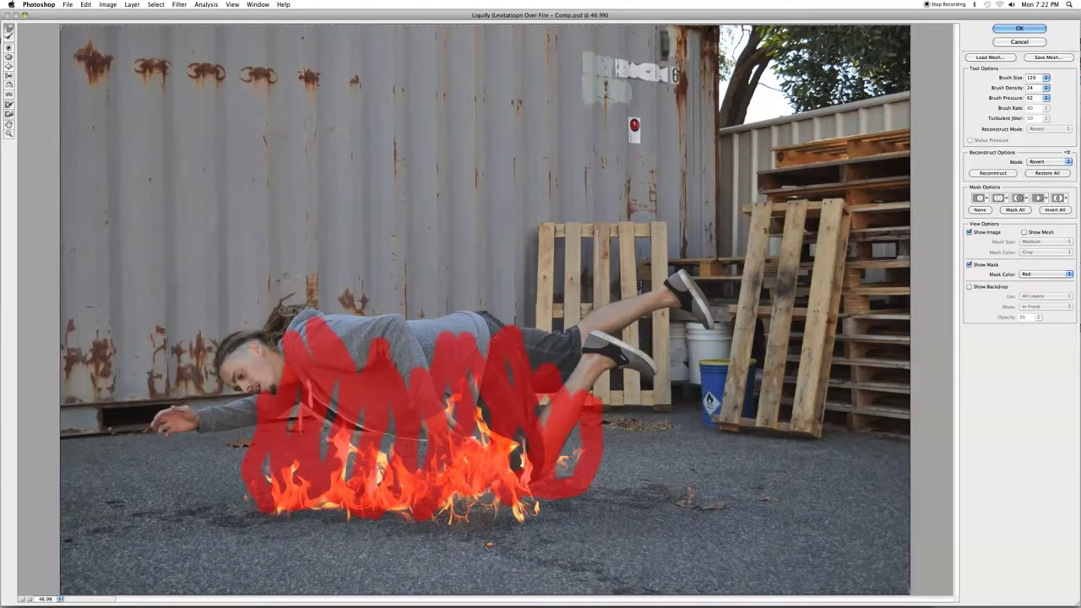
pyautogui.click(1019, 28)
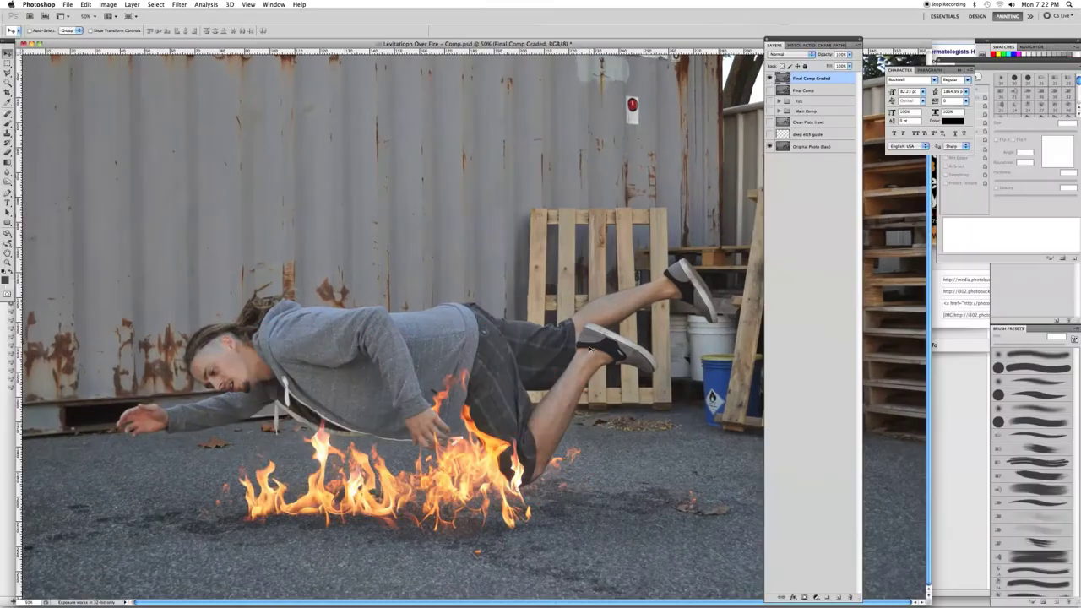
# - Paint a dark grey smoke puff over the man, brighten it and mask the layer
pyautogui.press('b')
pyautogui.click(7, 277)
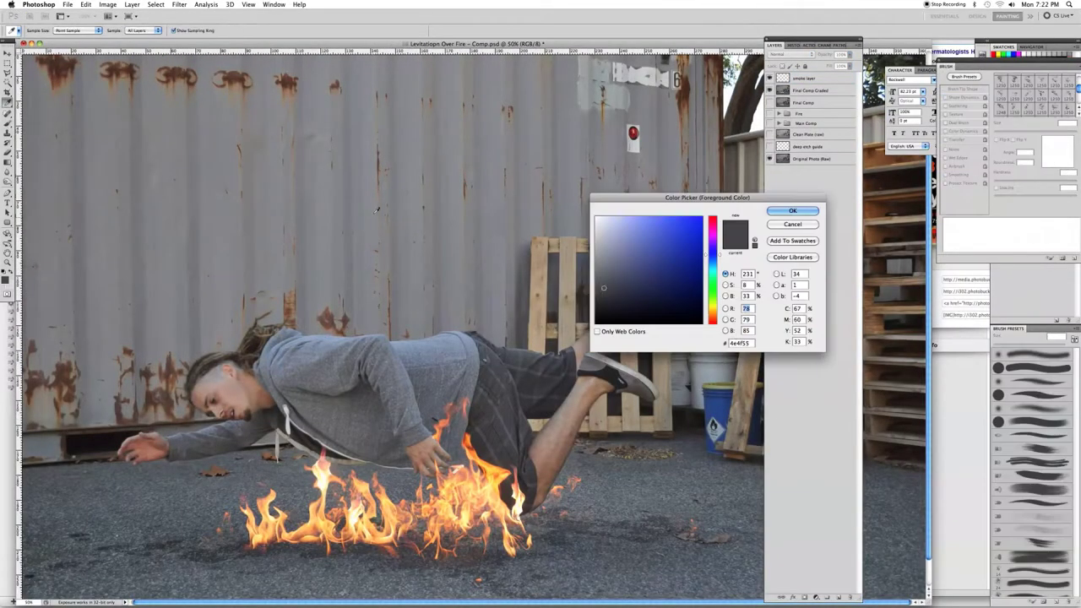
pyautogui.click(791, 210)
pyautogui.click(807, 78)
pyautogui.click(447, 304)
pyautogui.press('v')
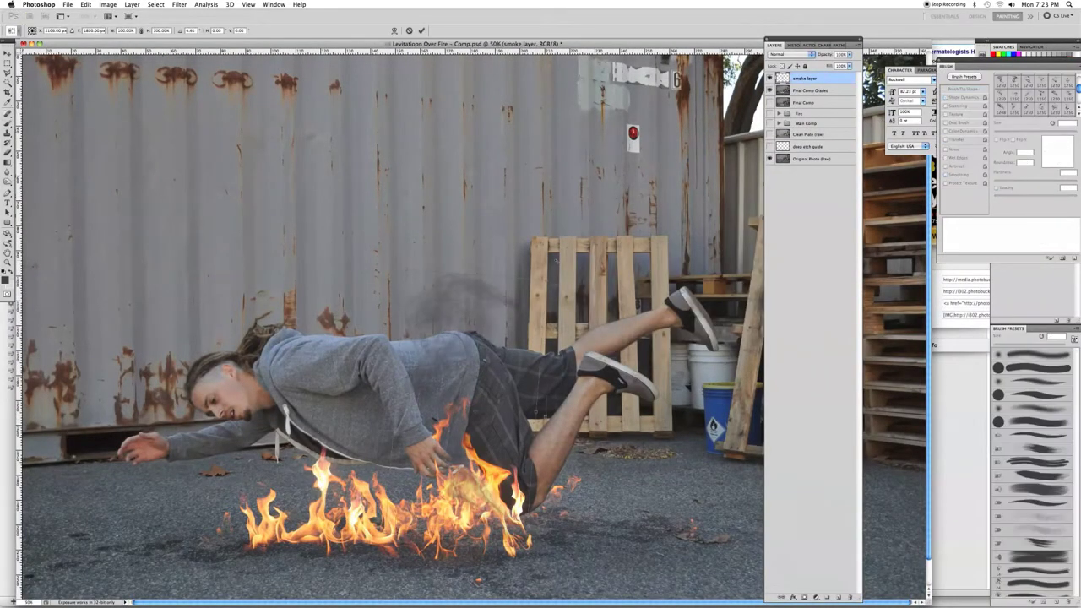
pyautogui.click(107, 4)
pyautogui.click(211, 52)
pyautogui.moveTo(775, 402); pyautogui.dragTo(792, 402)
pyautogui.press('Return')
pyautogui.click(803, 597)
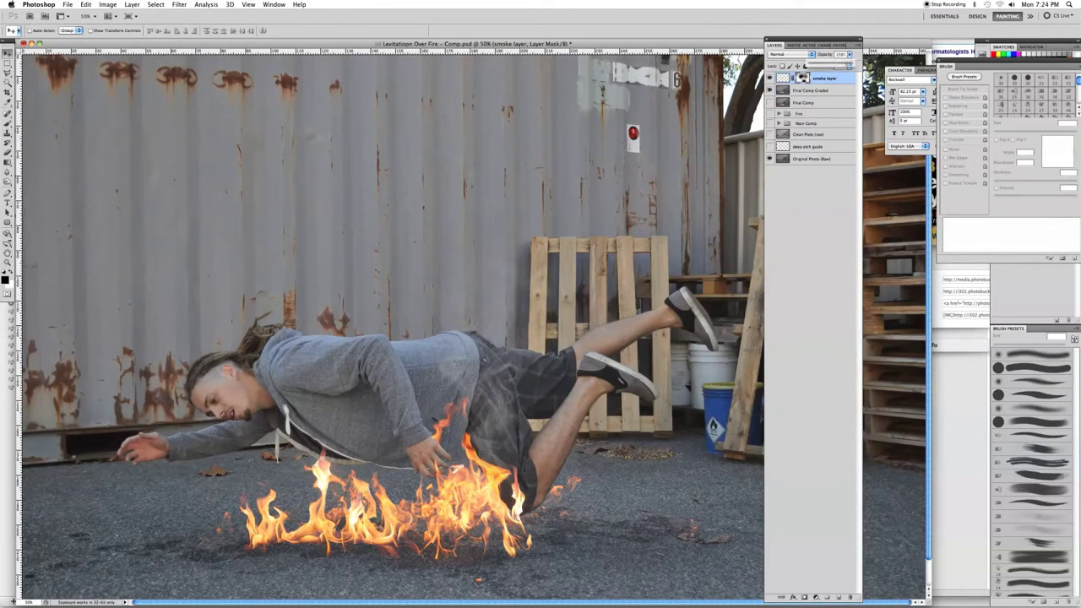
# - Add a second smoke layer, brighten it, mask it and enlarge the brush
pyautogui.hotkey('ctrl', 'shift', 'alt', 'n')
pyautogui.press('i')
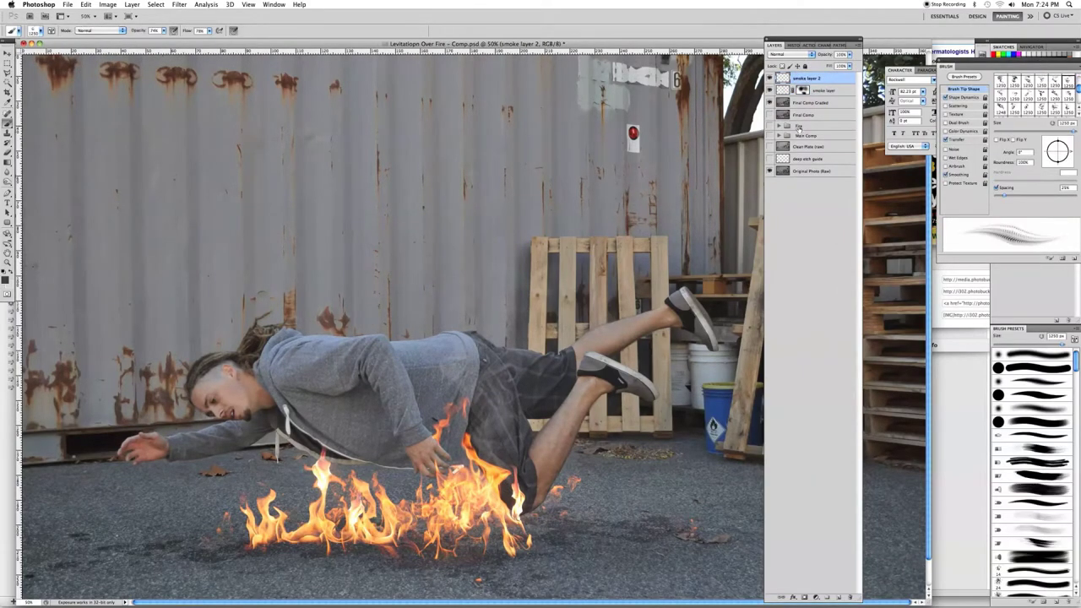
pyautogui.click(107, 4)
pyautogui.click(211, 32)
pyautogui.moveTo(729, 409); pyautogui.dragTo(743, 409)
pyautogui.press('Return')
pyautogui.press('b')
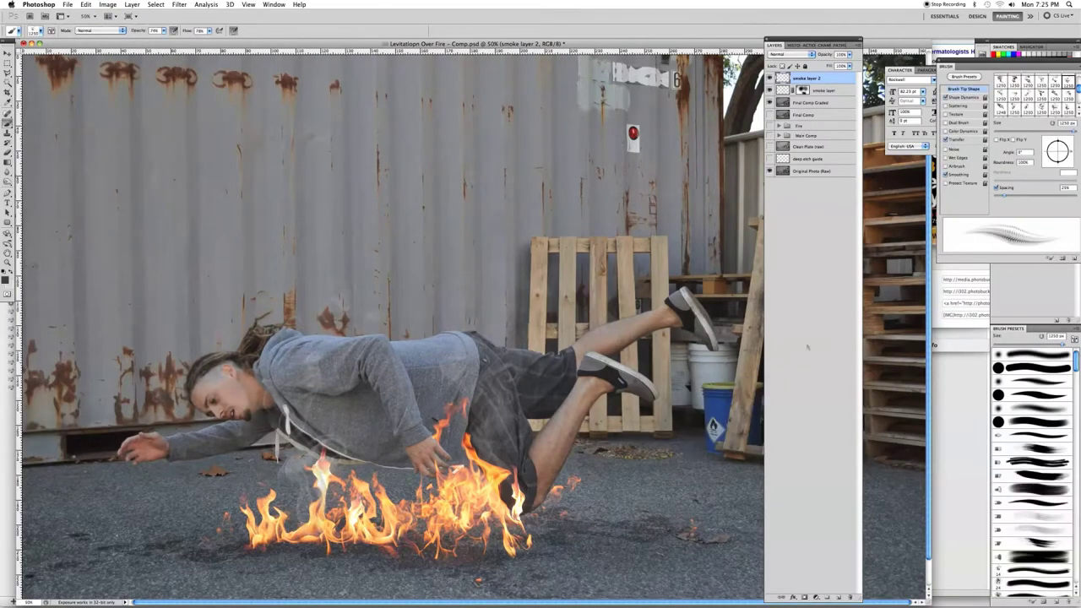
pyautogui.click(804, 597)
pyautogui.press(']')
pyautogui.press(']')
pyautogui.press(']')
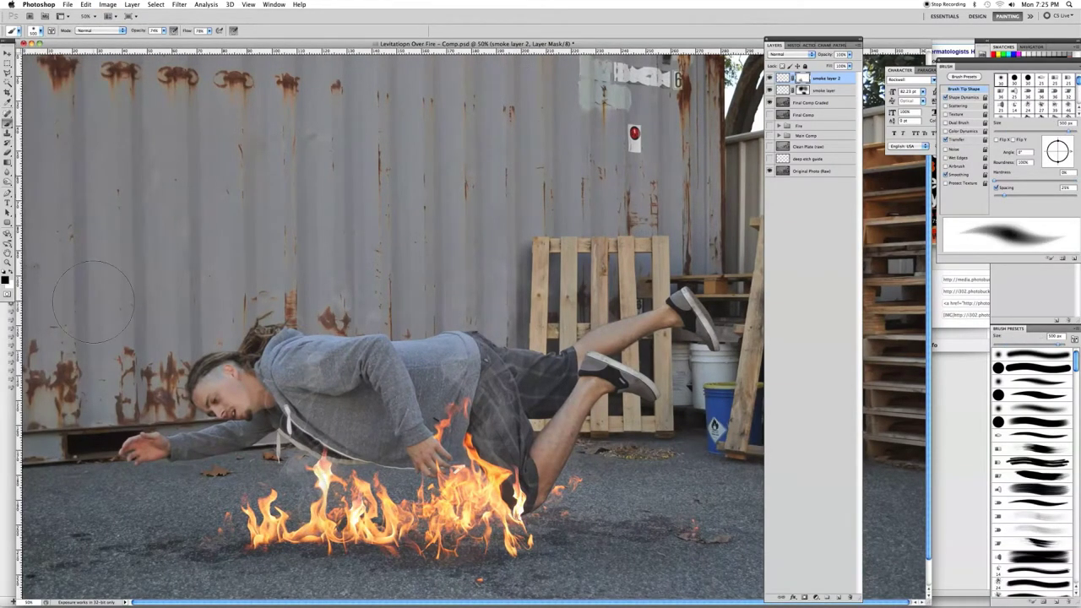
# - Create smoke layer 3 and zoom out to bring up Brightness/Contrast on the whole figure
pyautogui.hotkey('ctrl', 'shift', 'alt', 'n')
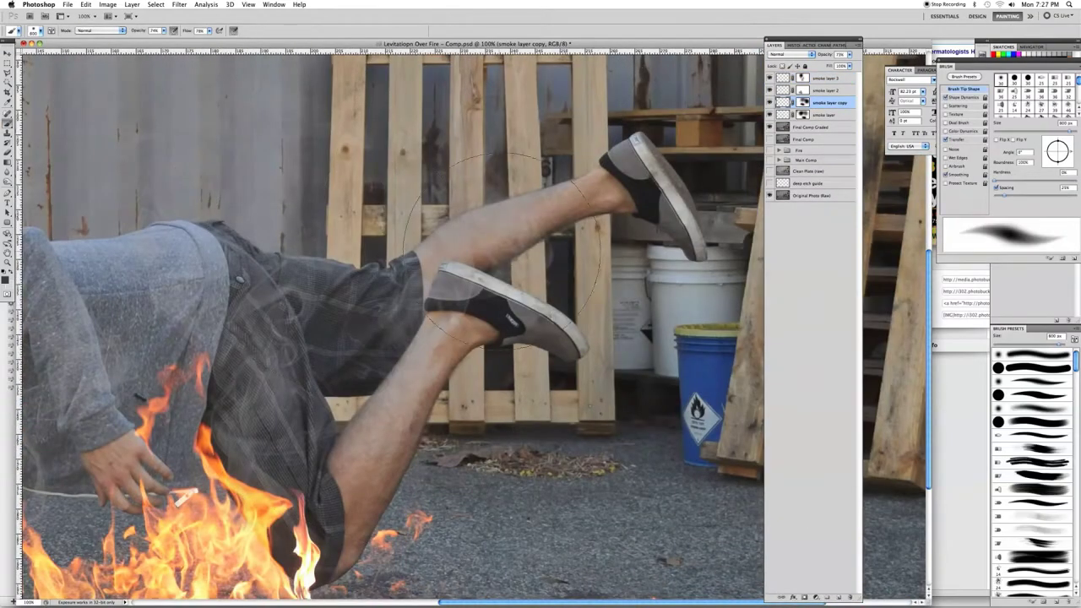
pyautogui.hscroll(-2, 517, 221)
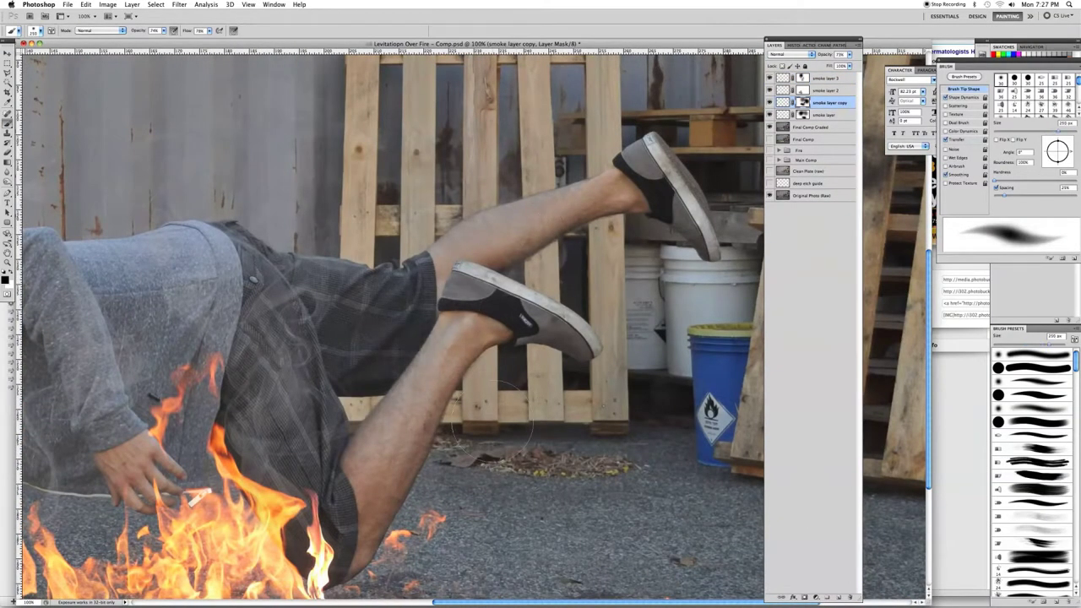
pyautogui.hotkey('ctrl', '-')
pyautogui.hotkey('ctrl', '-')
pyautogui.hotkey('ctrl', 'alt', 'b')
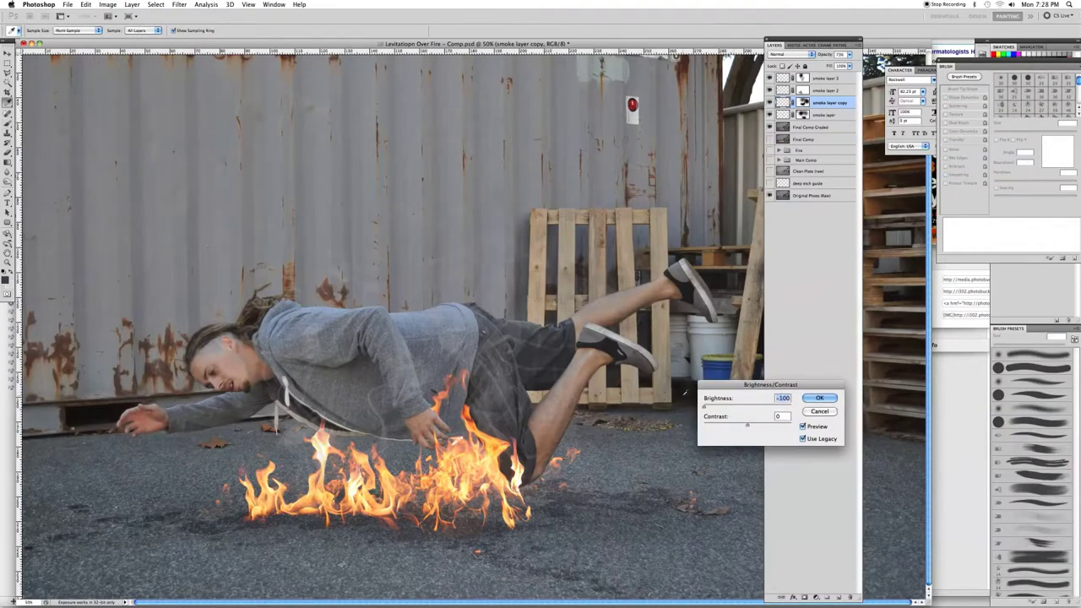
# - Confirm the brightness change, then group the smoke layers and merge a copy
pyautogui.press('Return')
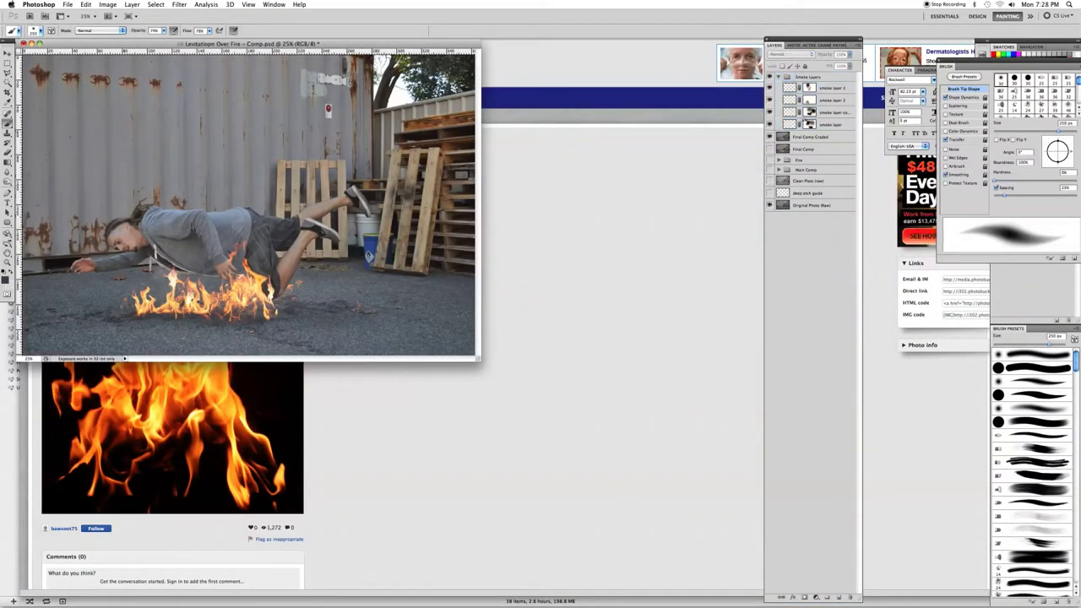
pyautogui.hotkey('ctrl', 'j')
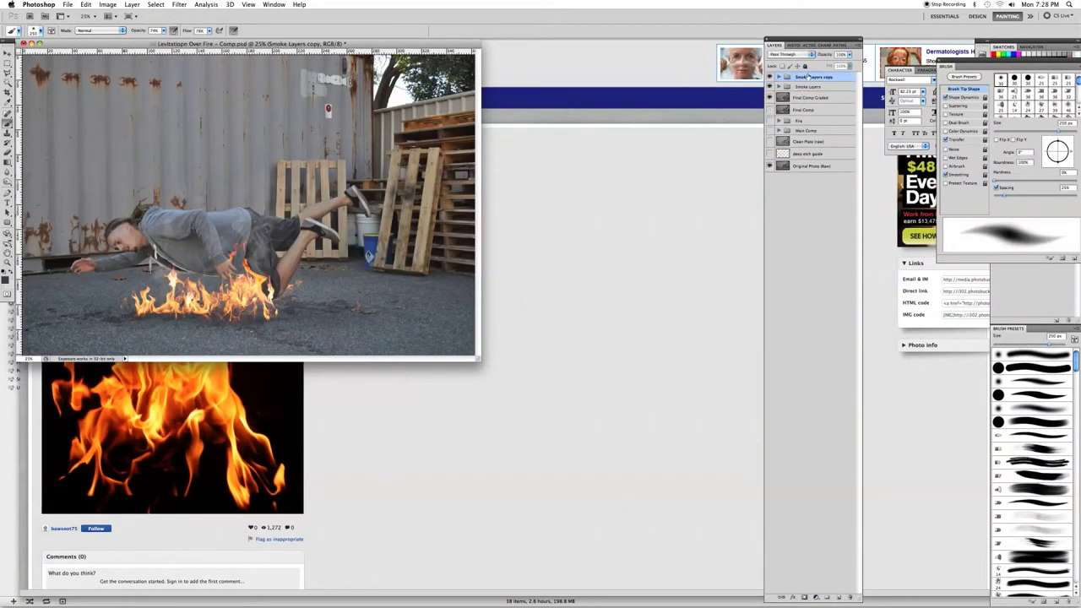
pyautogui.hotkey('ctrl', 'e')
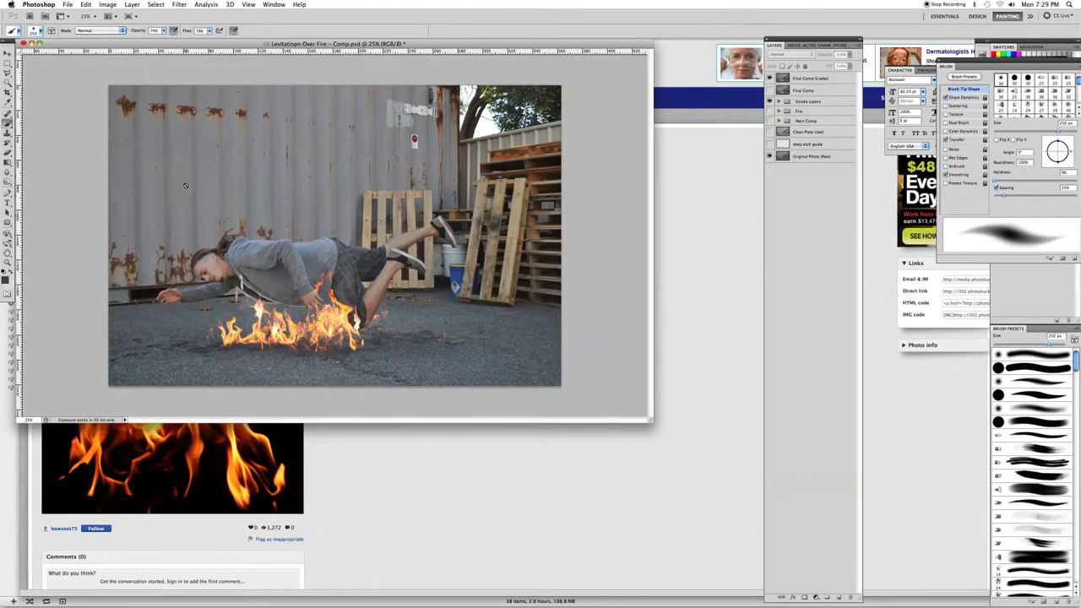
# - Apply a Lens Correction vignette of about -49 to darken the corners
pyautogui.click(179, 4)
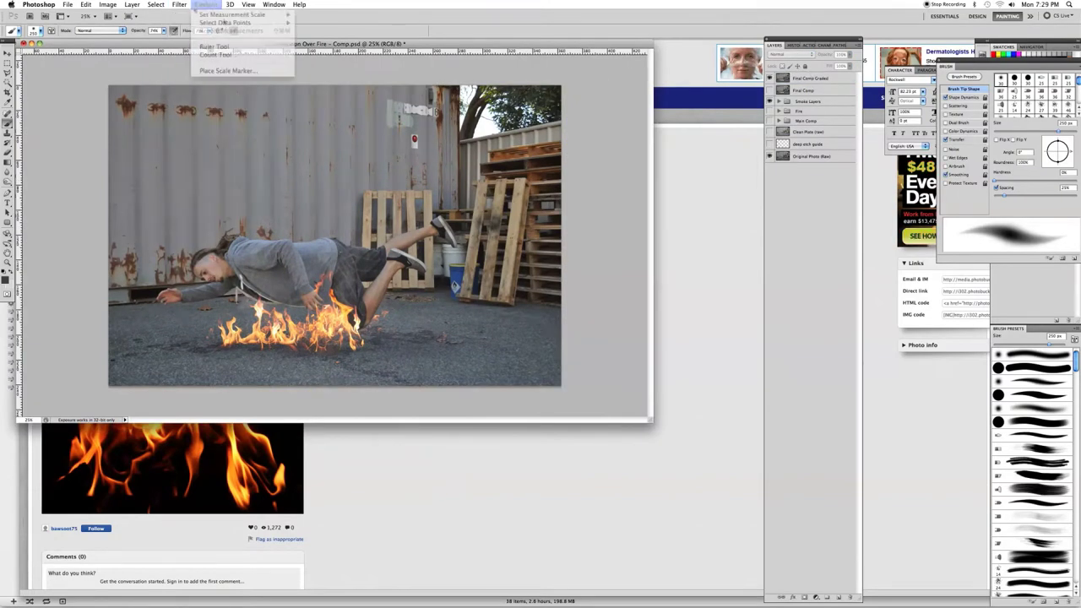
pyautogui.click(202, 54)
pyautogui.moveTo(980, 191); pyautogui.dragTo(982, 191)
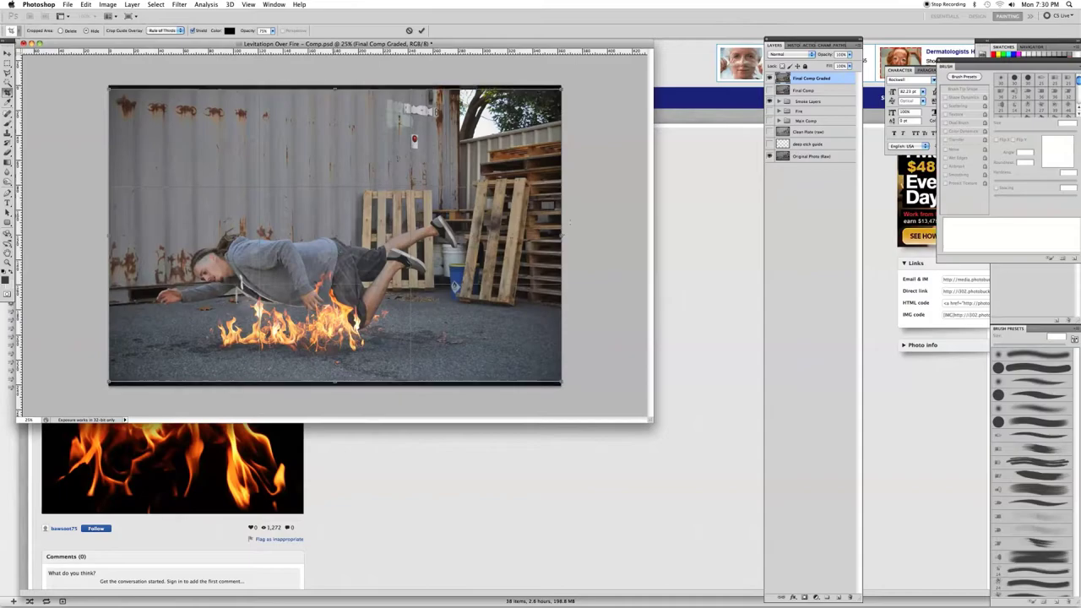
# - Commit the crop and undo the Auto Color correction
pyautogui.press('Return')
pyautogui.click(86, 5)
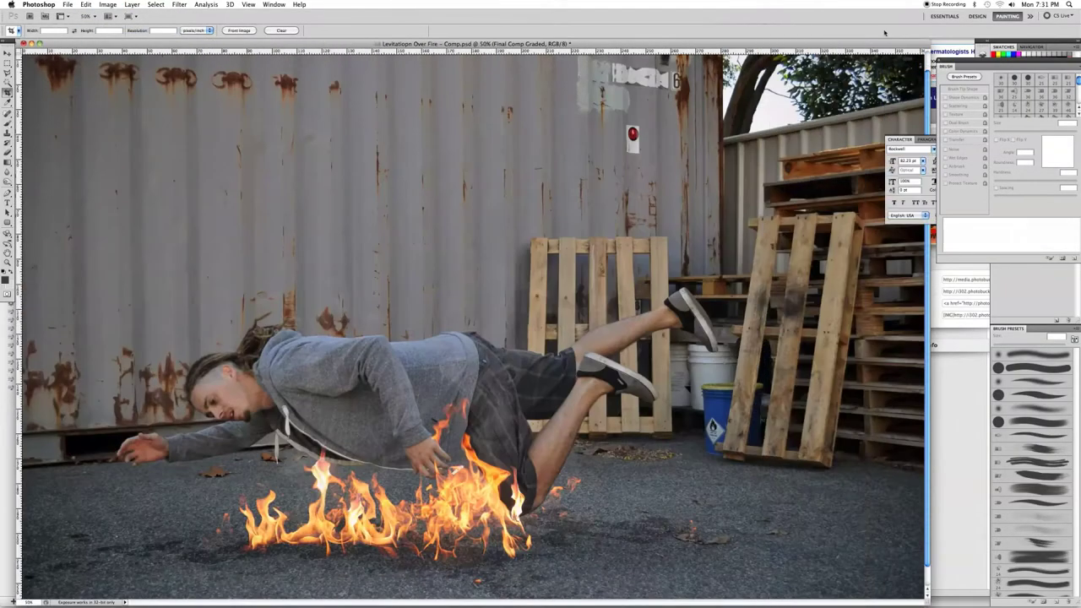
pyautogui.click(273, 4)
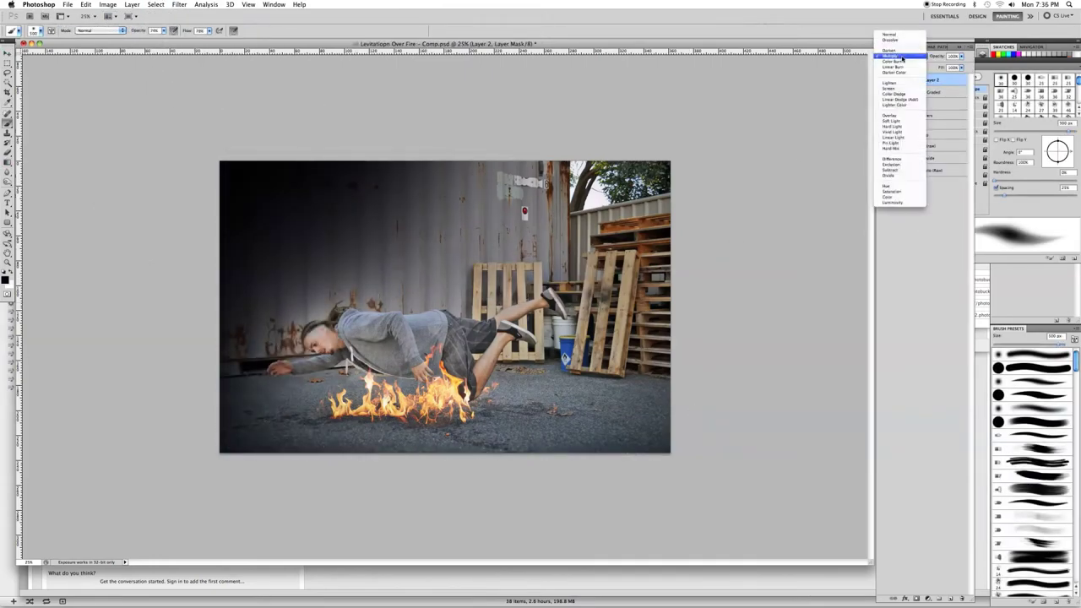
# - Blend Layer 2 as Soft Light and switch to the Lasso tool
pyautogui.click(890, 120)
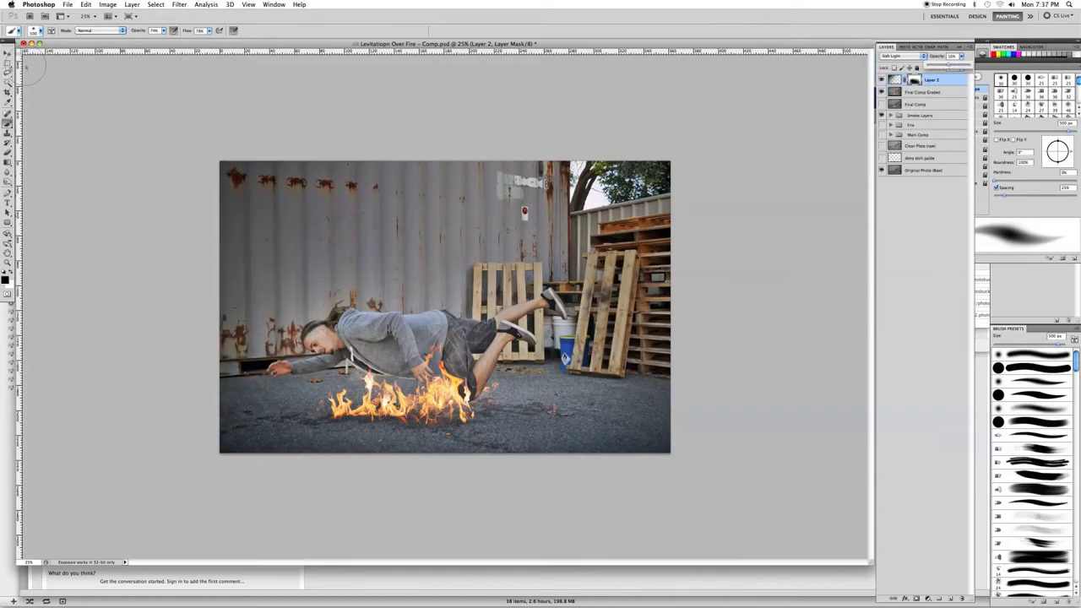
pyautogui.press('l')
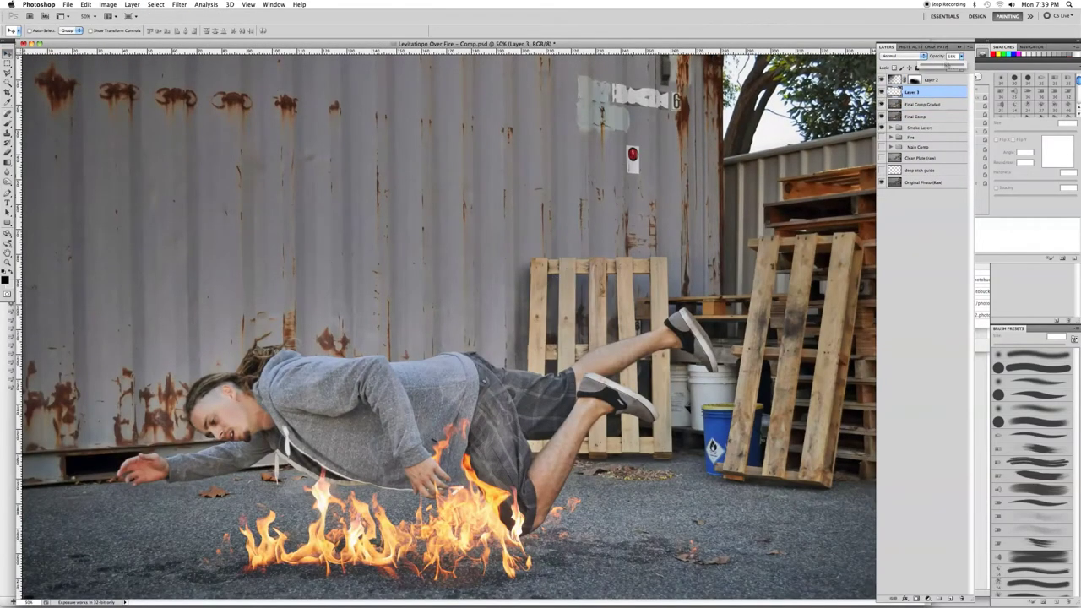
# - Zoom out to view the whole finished composite
pyautogui.hotkey('ctrl', '-')
pyautogui.hotkey('ctrl', '-')
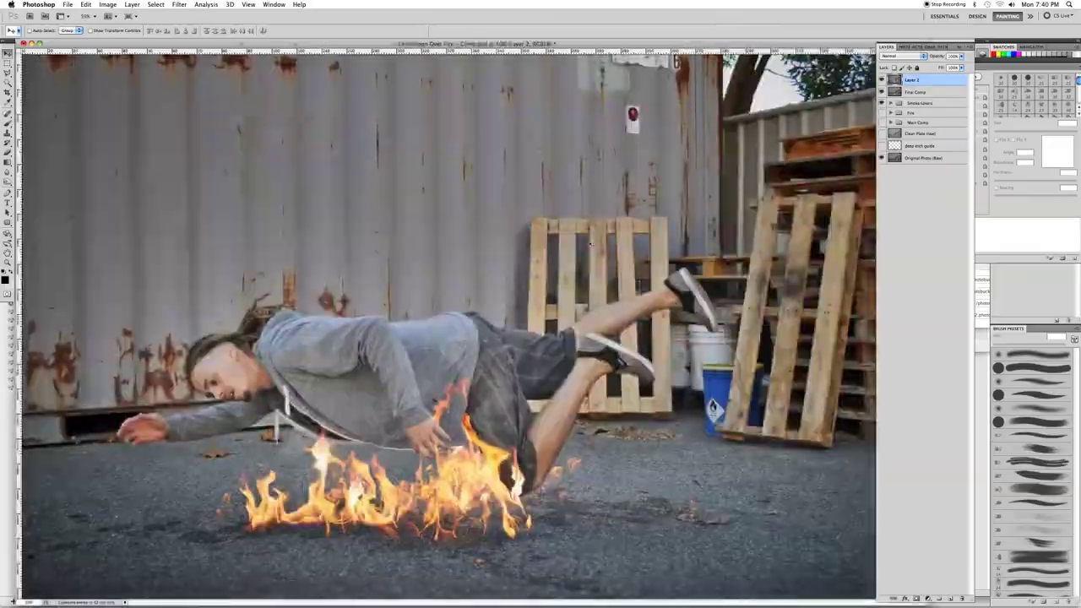